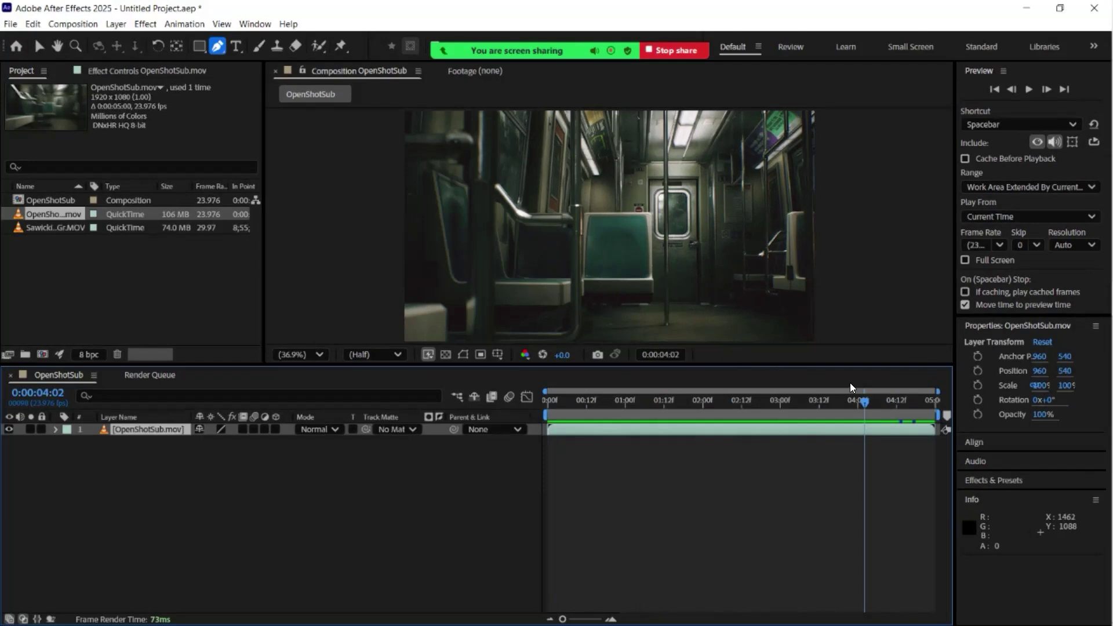
Step: Scrub through the subway shot to examine its camera movement, ending at the first frame
{"action": "left_click_drag", "start_coordinate": [867, 402], "coordinate": [690, 406]}
{"action": "left_click_drag", "start_coordinate": [656, 473], "coordinate": [916, 417]}
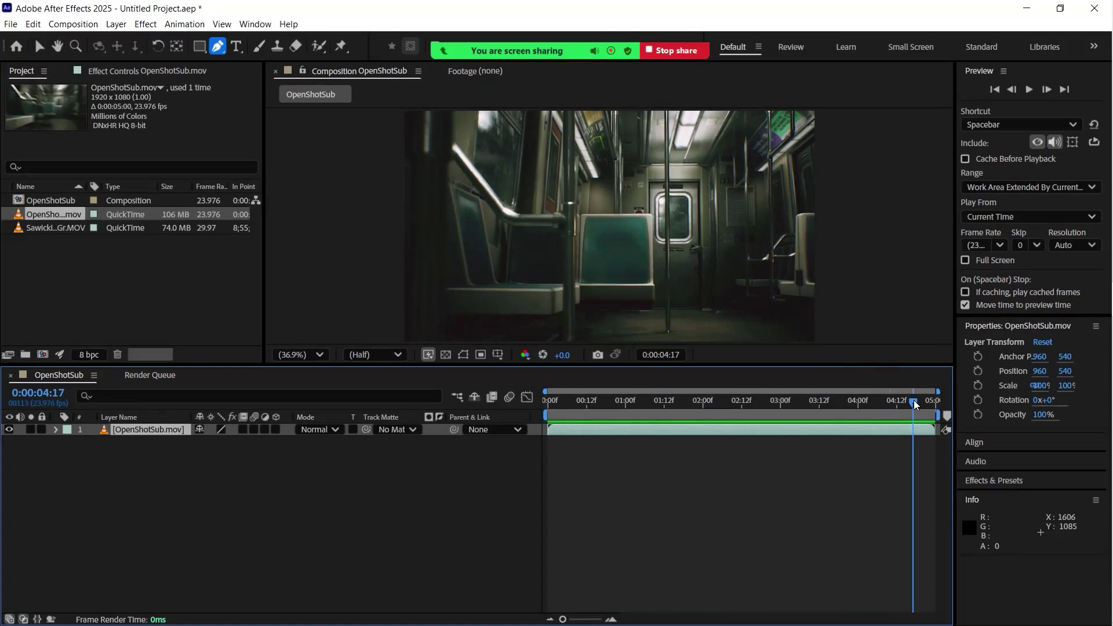
{"action": "left_click_drag", "start_coordinate": [911, 403], "coordinate": [753, 442]}
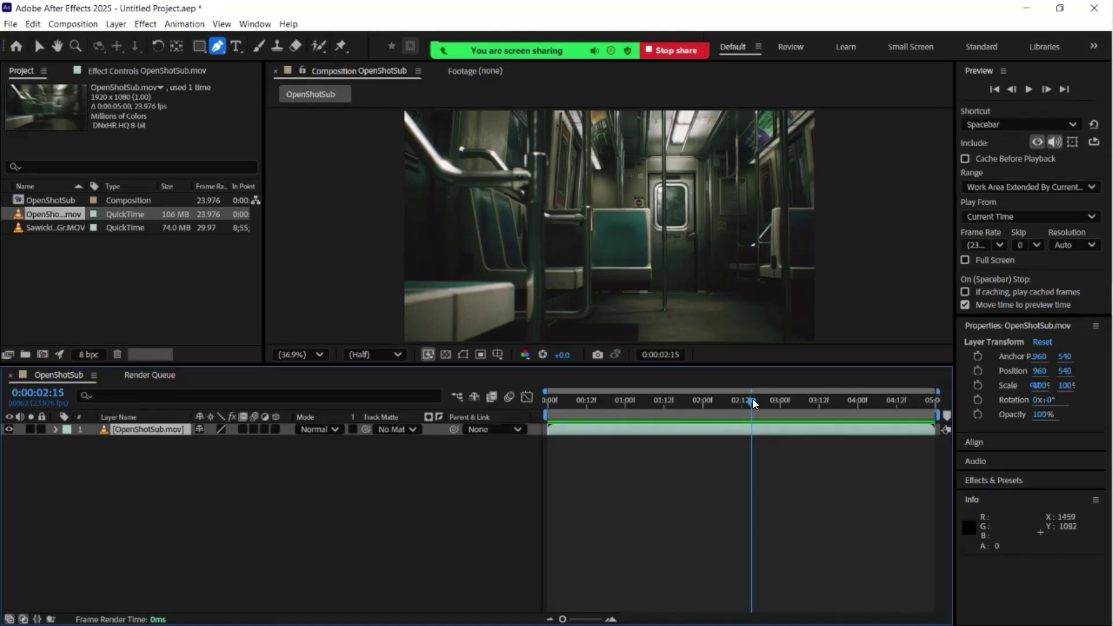
{"action": "left_click_drag", "start_coordinate": [751, 400], "coordinate": [533, 427]}
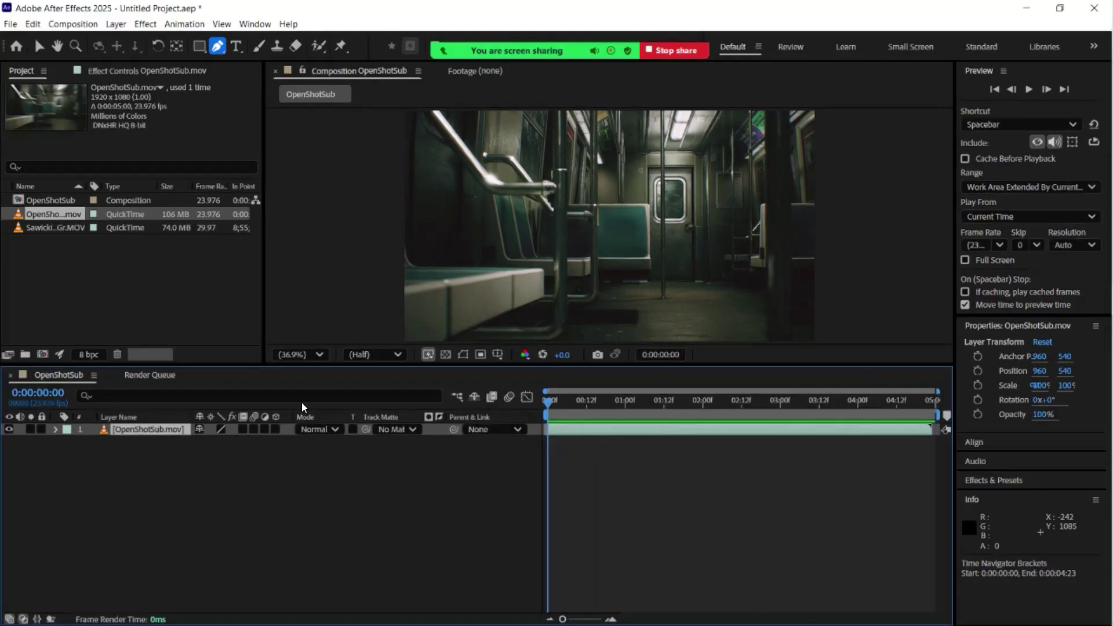
Step: Set the composition's preview resolution to Full and run Track Camera on OpenShotSub.mov
{"action": "left_click", "coordinate": [396, 353]}
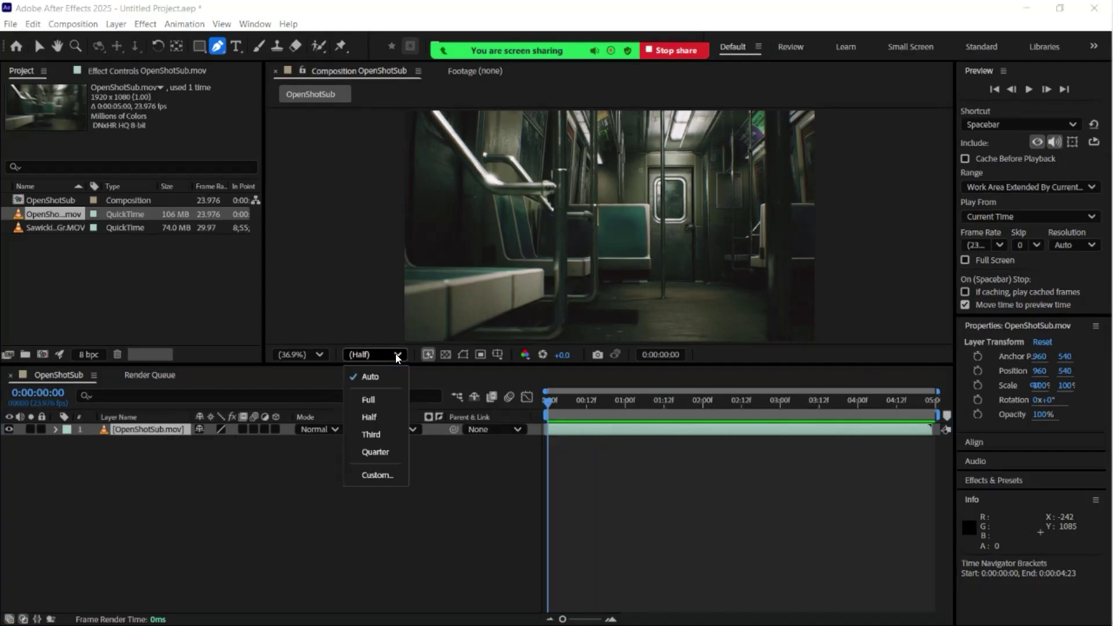
{"action": "left_click", "coordinate": [371, 397]}
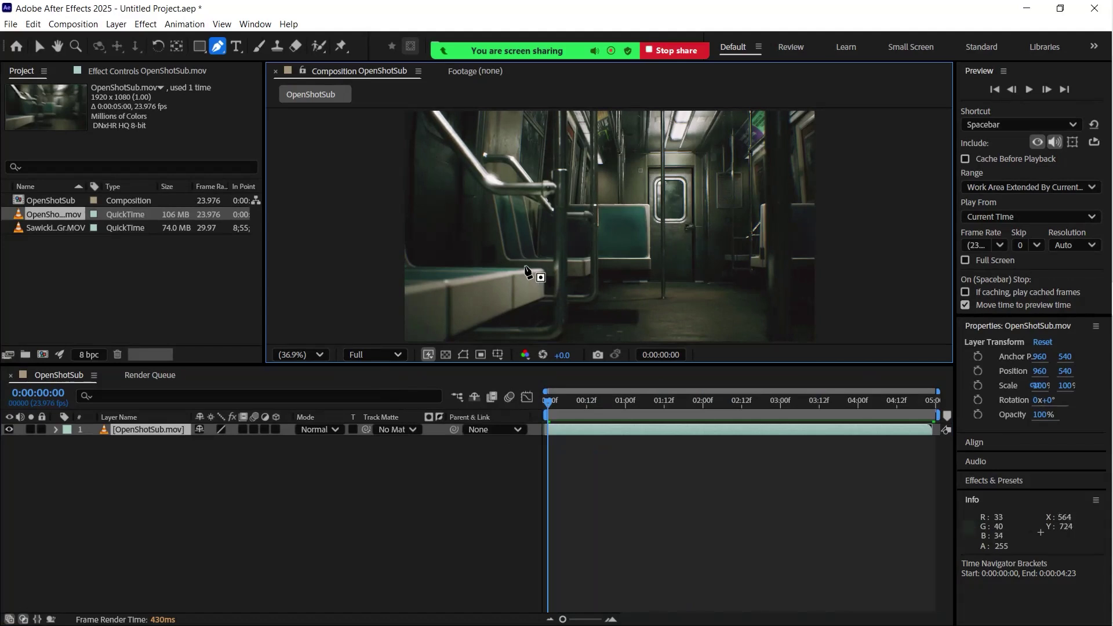
{"action": "left_click", "coordinate": [193, 26]}
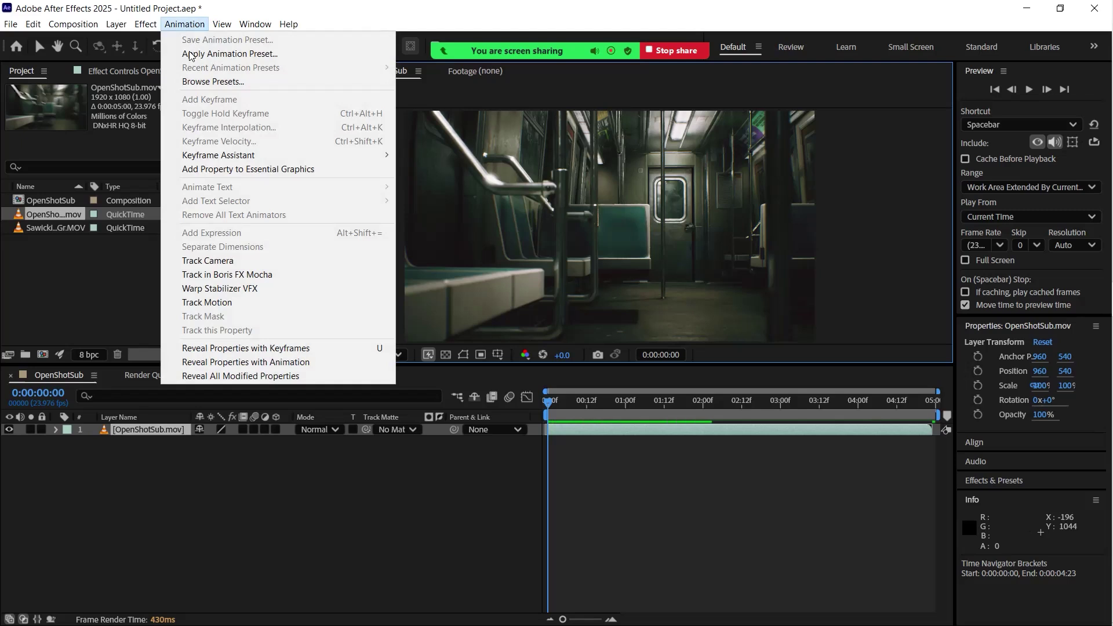
{"action": "left_click", "coordinate": [218, 261]}
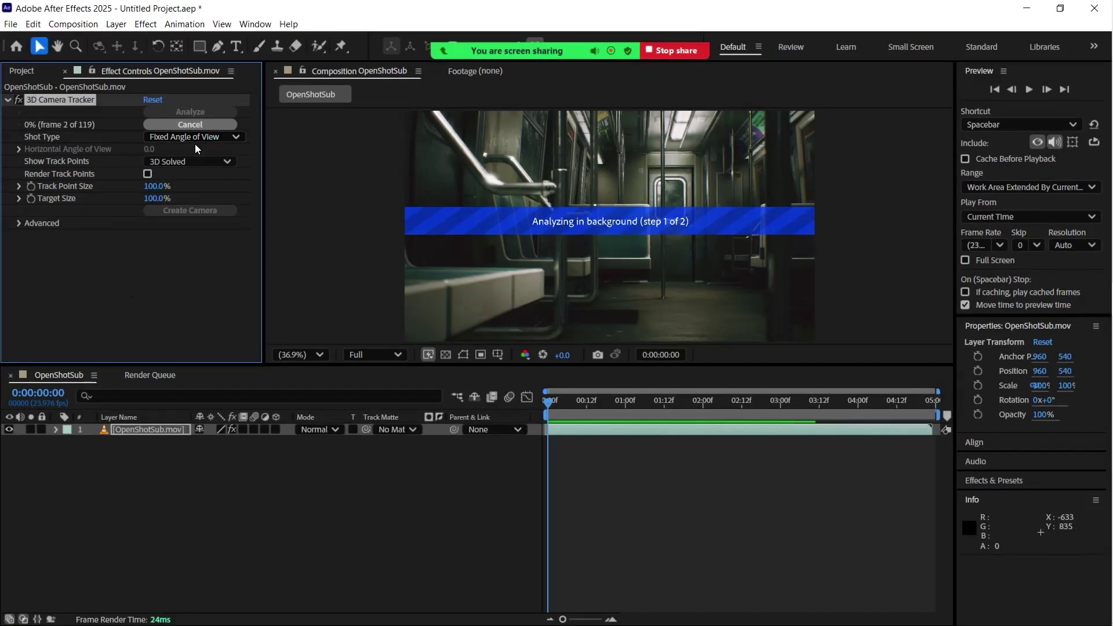
Step: Enable Render Track Points on the 3D Camera Tracker, with Track Point Size at 422% and Target Size at 495%
{"action": "left_click", "coordinate": [148, 173]}
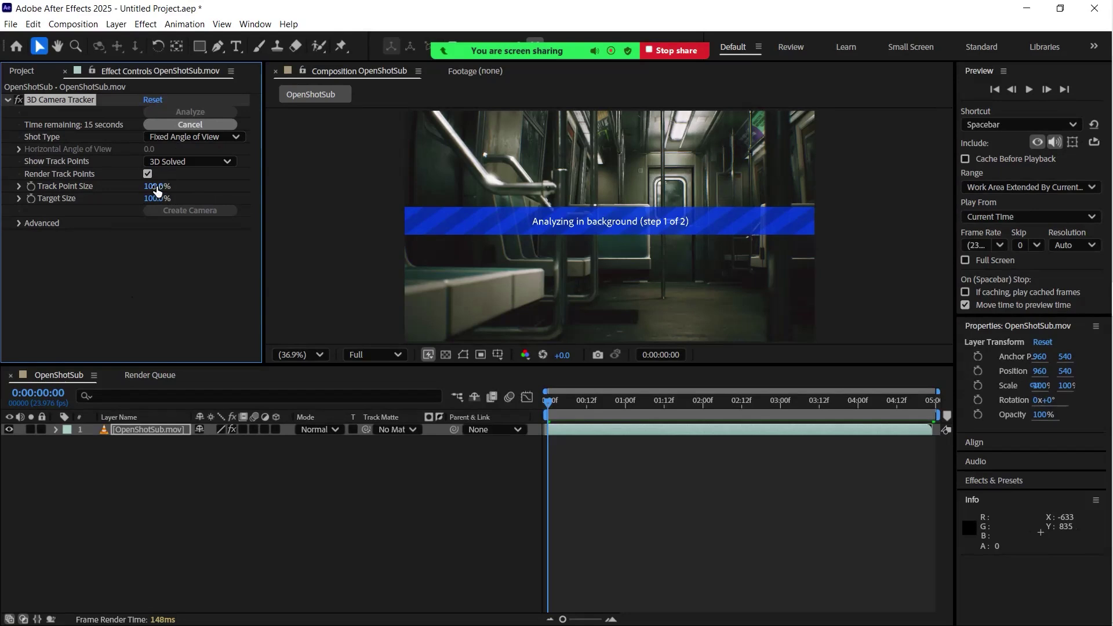
{"action": "left_click_drag", "start_coordinate": [157, 190], "coordinate": [302, 185]}
{"action": "left_click_drag", "start_coordinate": [152, 197], "coordinate": [306, 186]}
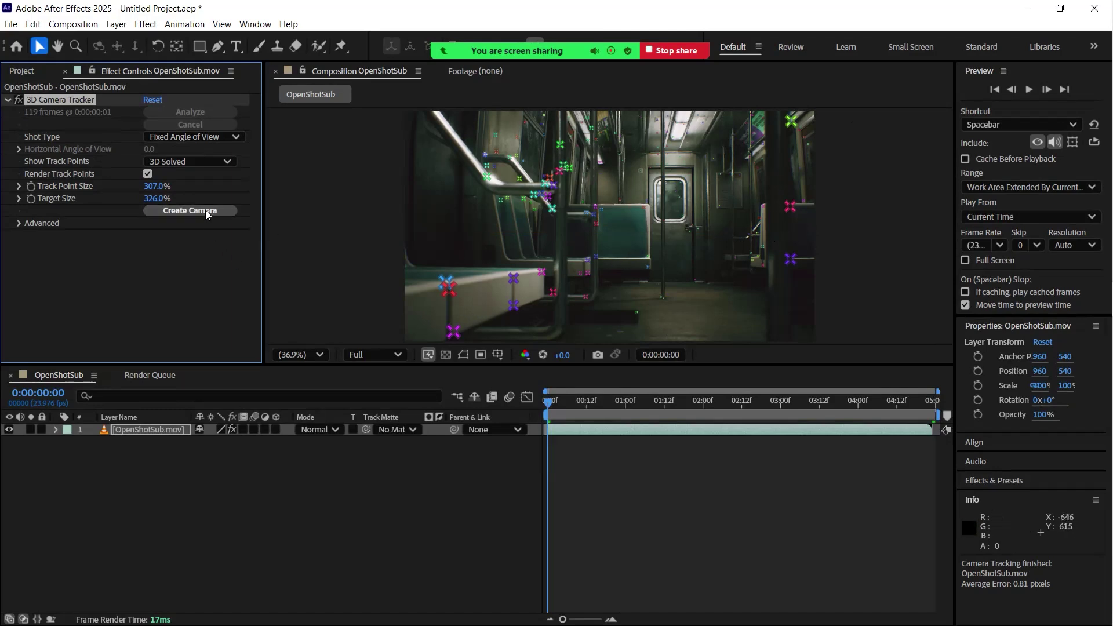
{"action": "left_click_drag", "start_coordinate": [149, 201], "coordinate": [276, 198]}
{"action": "left_click_drag", "start_coordinate": [153, 192], "coordinate": [234, 187]}
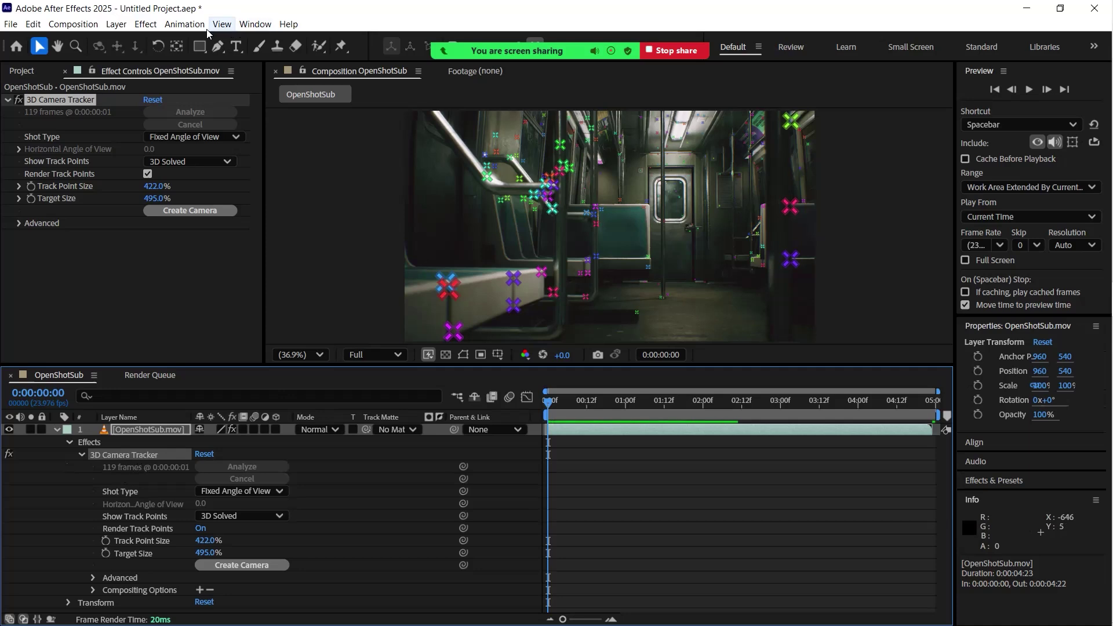
Step: Show layer controls and create a null and camera from the track points beside the green seat back
{"action": "left_click", "coordinate": [220, 25]}
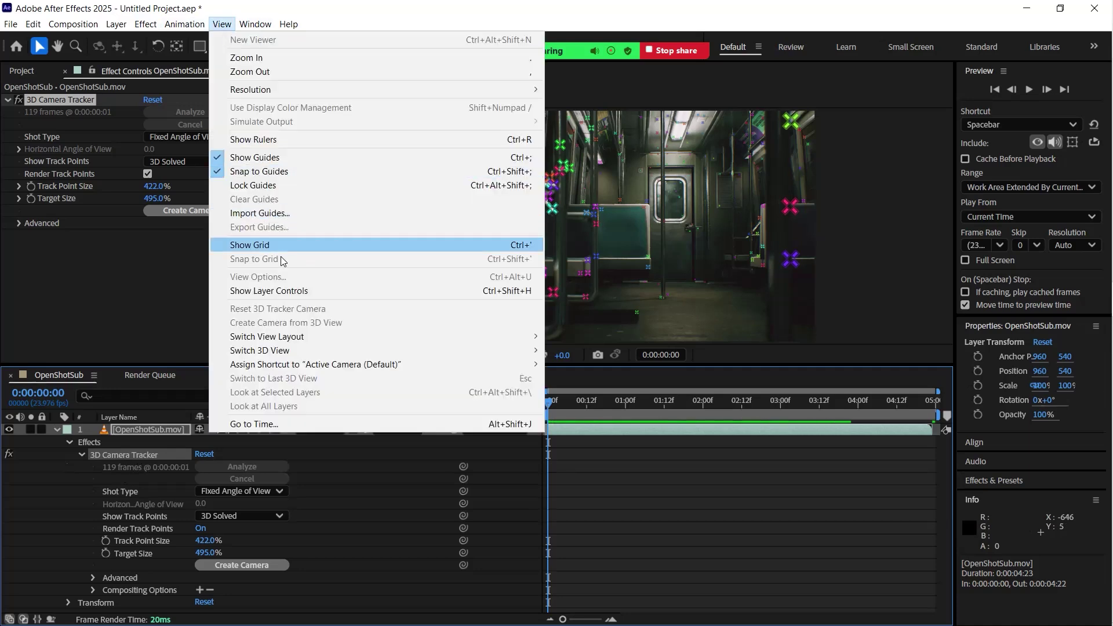
{"action": "left_click", "coordinate": [274, 291]}
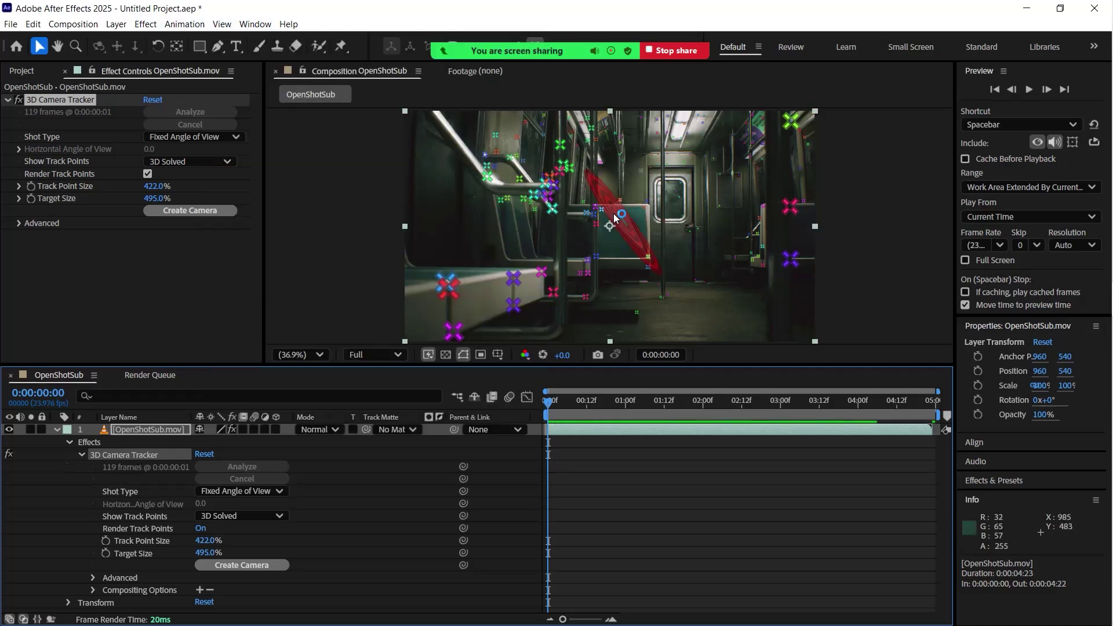
{"action": "left_click", "coordinate": [607, 220]}
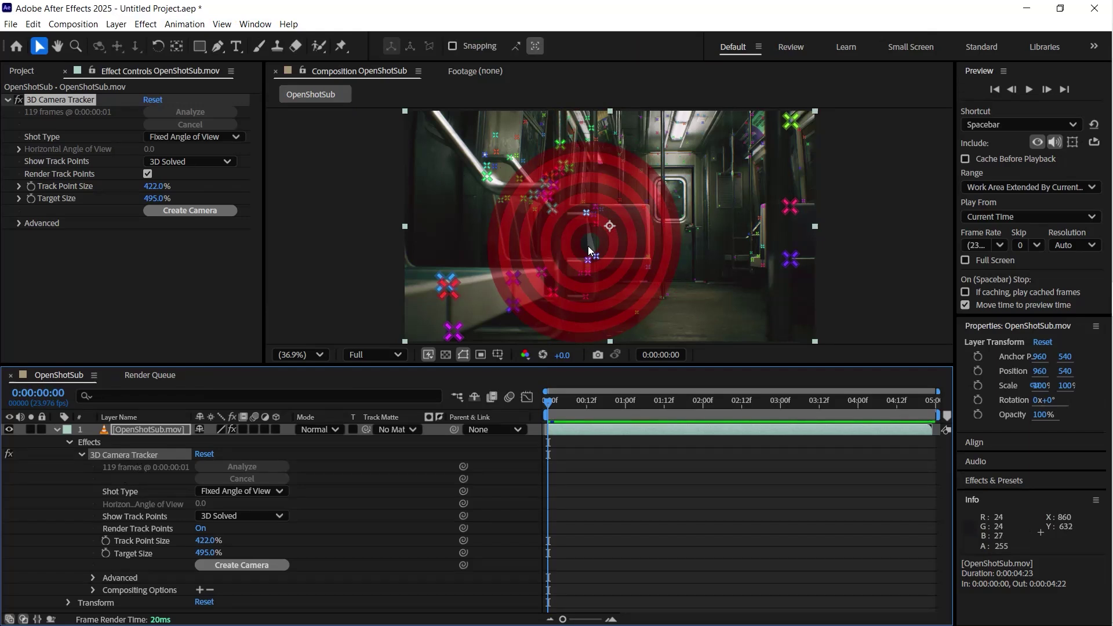
{"action": "right_click", "coordinate": [588, 248]}
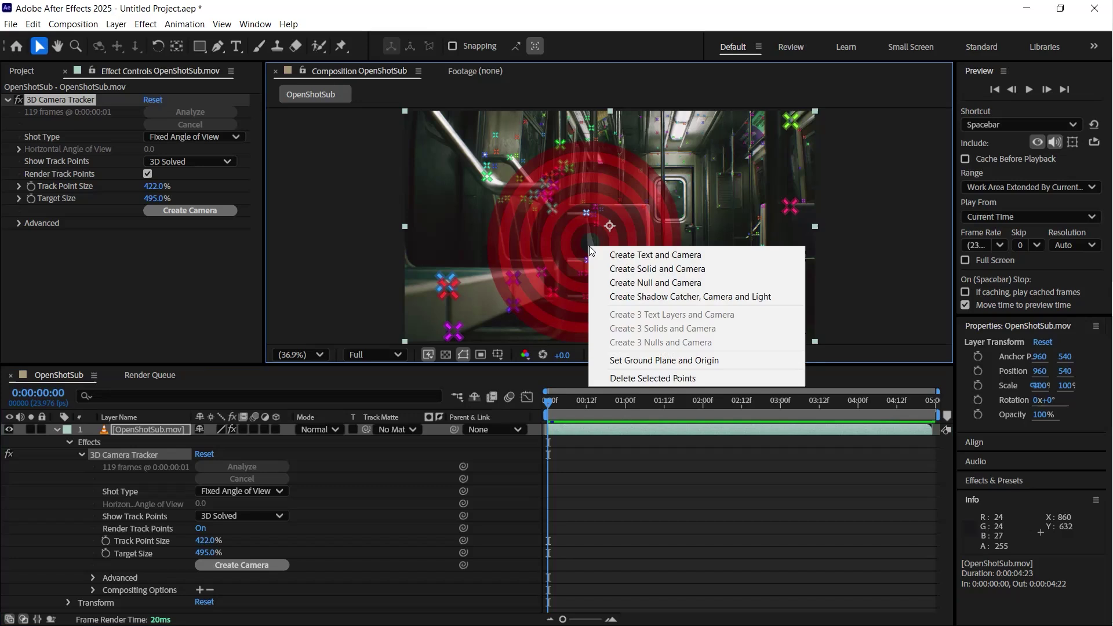
{"action": "left_click", "coordinate": [654, 283]}
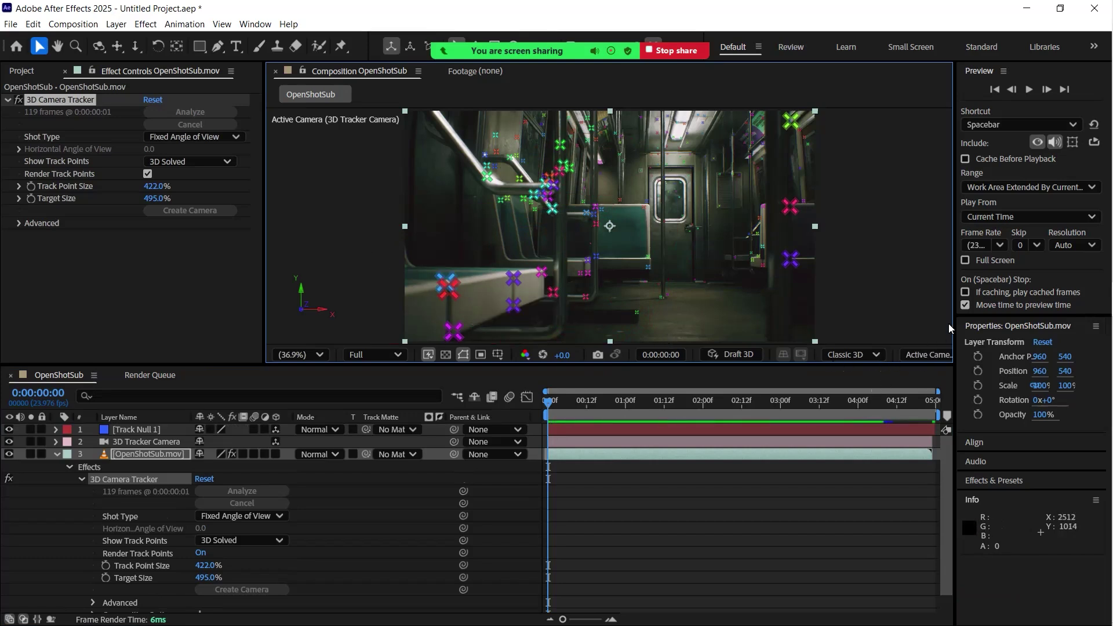
Step: Enlarge the composition viewer and switch its 3D view to Custom View 1 to inspect the tracked camera
{"action": "left_click_drag", "start_coordinate": [950, 323], "coordinate": [1029, 331]}
{"action": "left_click", "coordinate": [964, 355]}
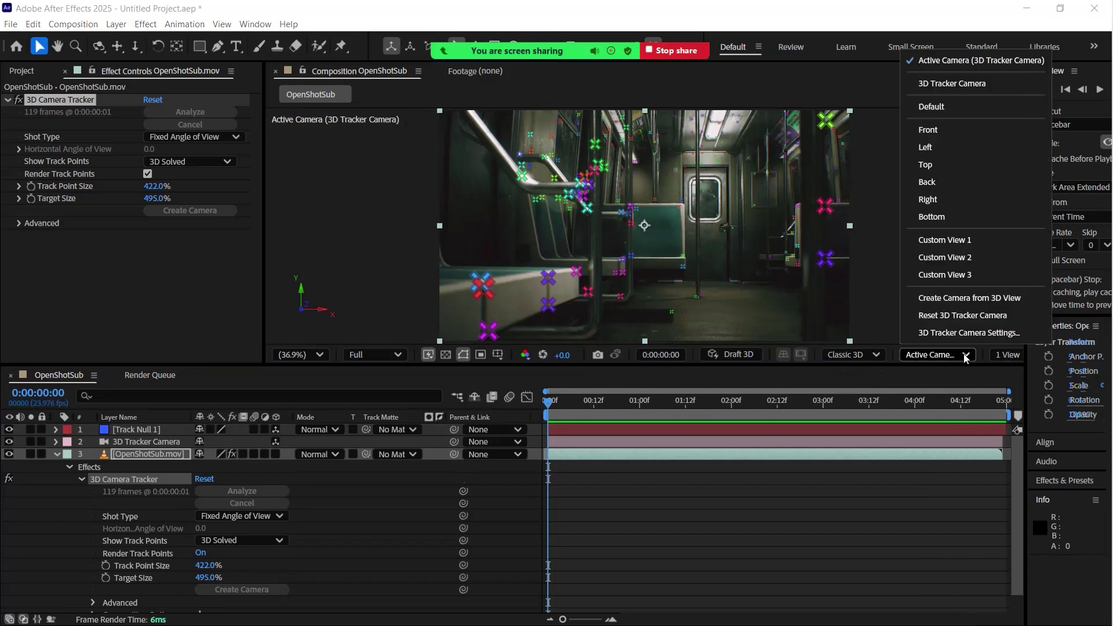
{"action": "left_click", "coordinate": [950, 297]}
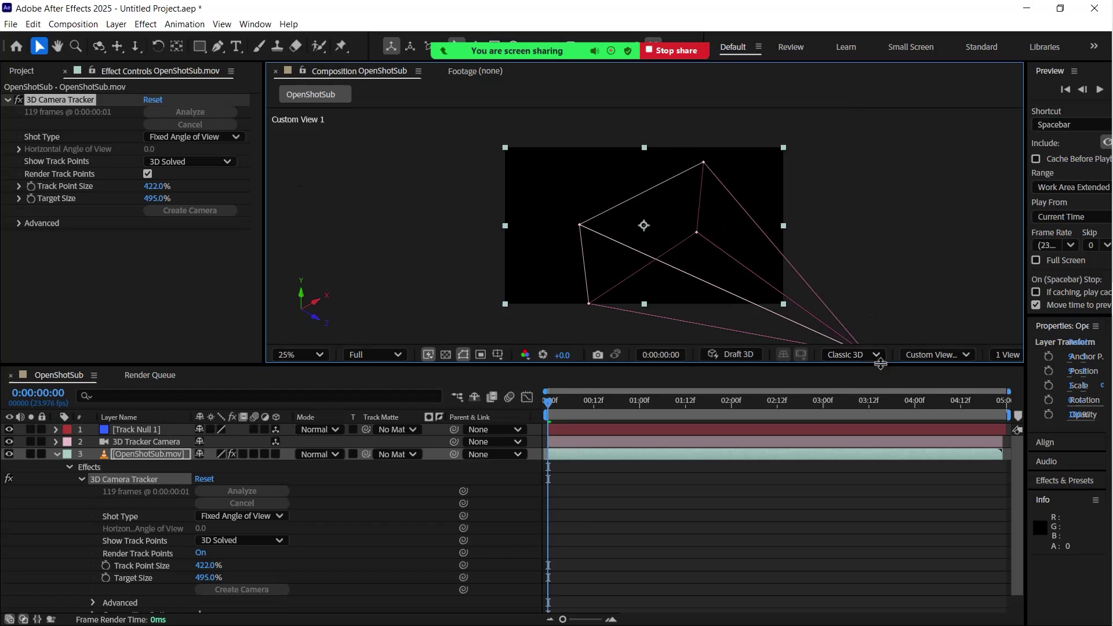
{"action": "left_click_drag", "start_coordinate": [889, 392], "coordinate": [901, 432]}
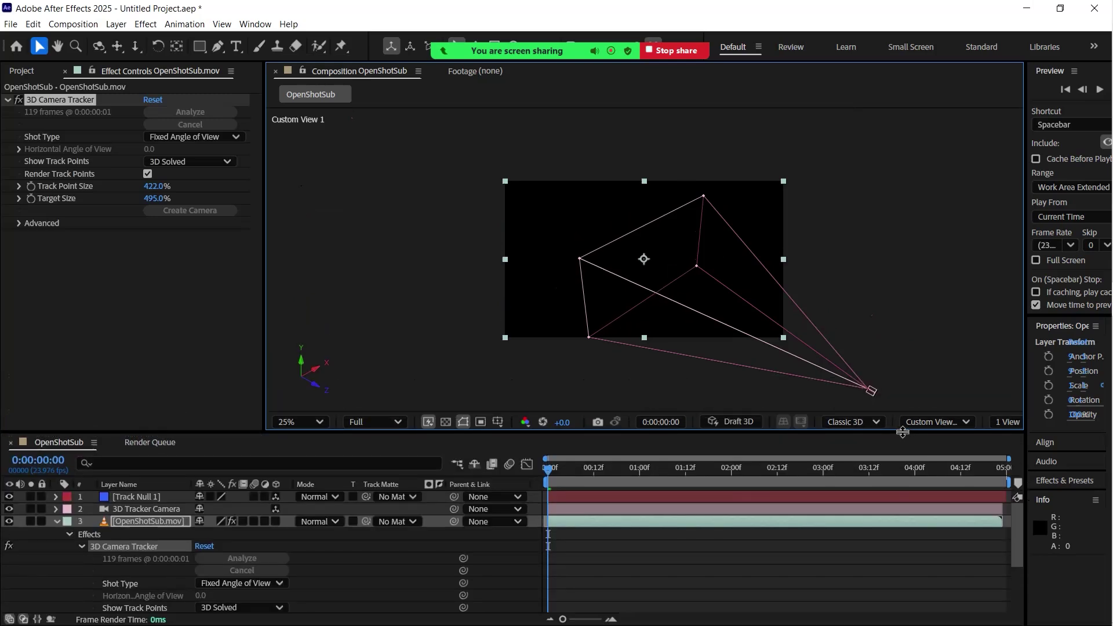
Step: Play and scrub the composition through the 3D Tracker Camera view to check the track null against the seat
{"action": "left_click", "coordinate": [547, 475]}
{"action": "key", "text": "space"}
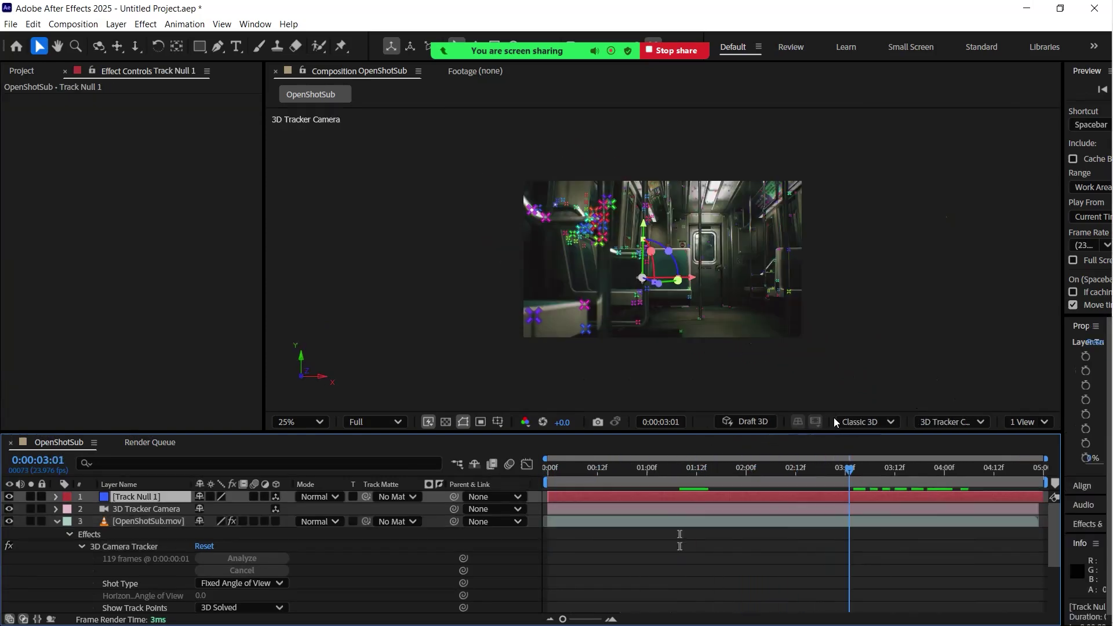
{"action": "key", "text": "Page_Up"}
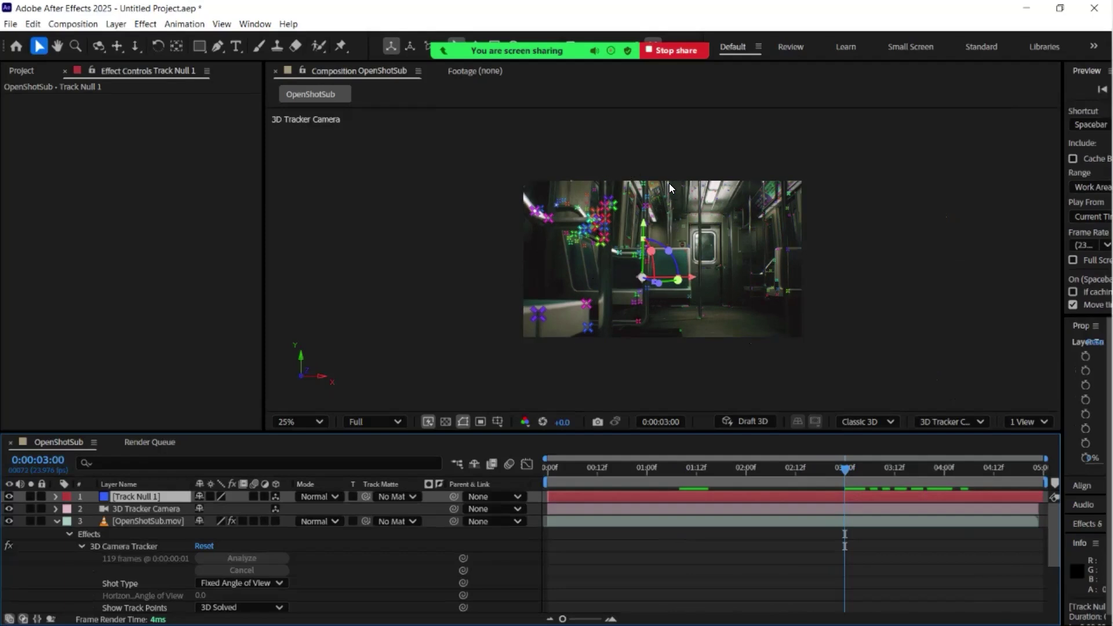
{"action": "left_click_drag", "start_coordinate": [842, 467], "coordinate": [688, 490]}
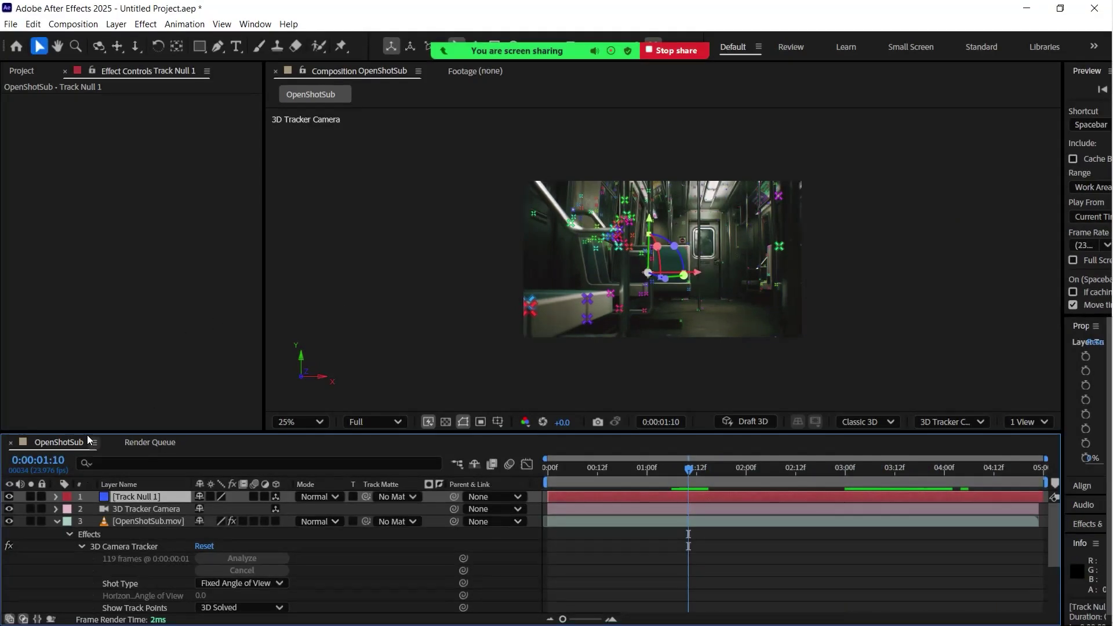
Step: Add the green-screen clip of the seated man to the composition directly below Track Null 1
{"action": "left_click", "coordinate": [14, 73]}
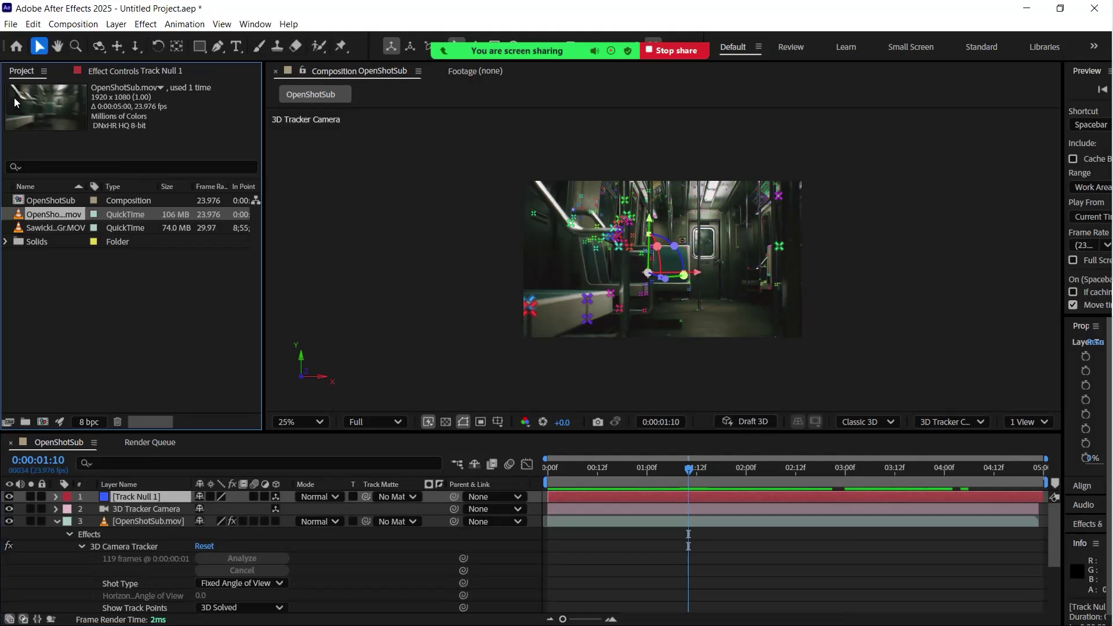
{"action": "left_click", "coordinate": [53, 226]}
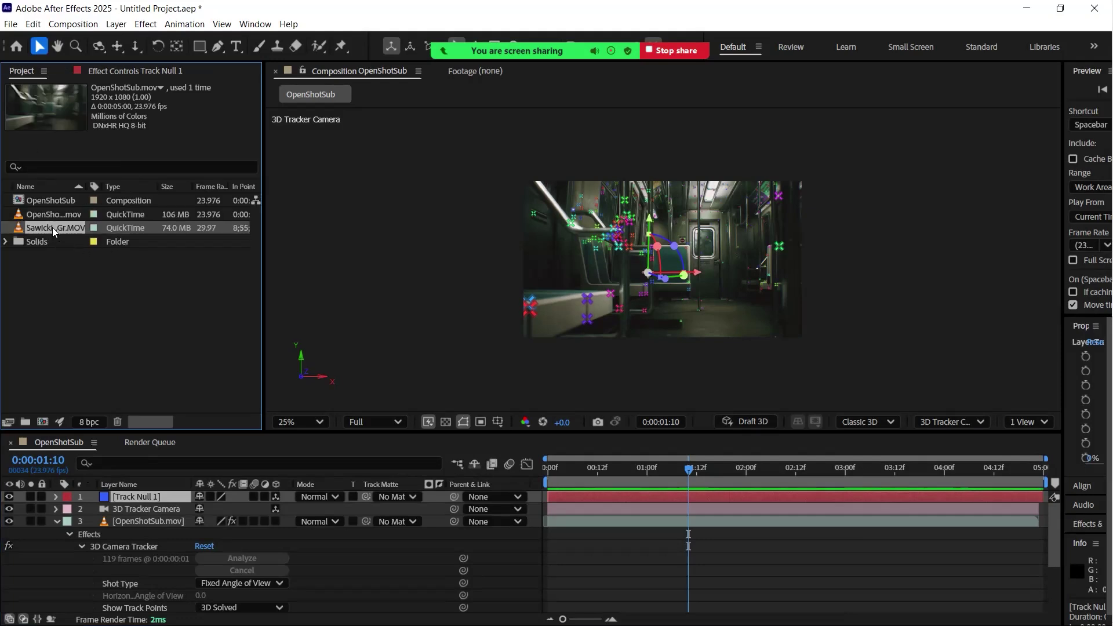
{"action": "left_click_drag", "start_coordinate": [61, 226], "coordinate": [128, 502]}
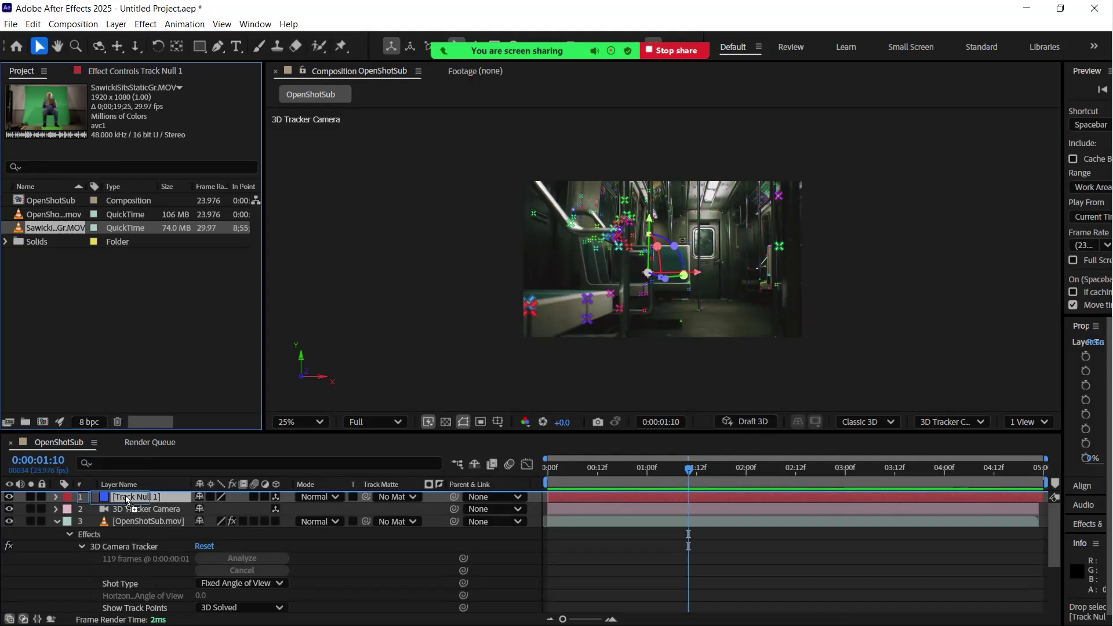
{"action": "left_click_drag", "start_coordinate": [128, 501], "coordinate": [132, 502]}
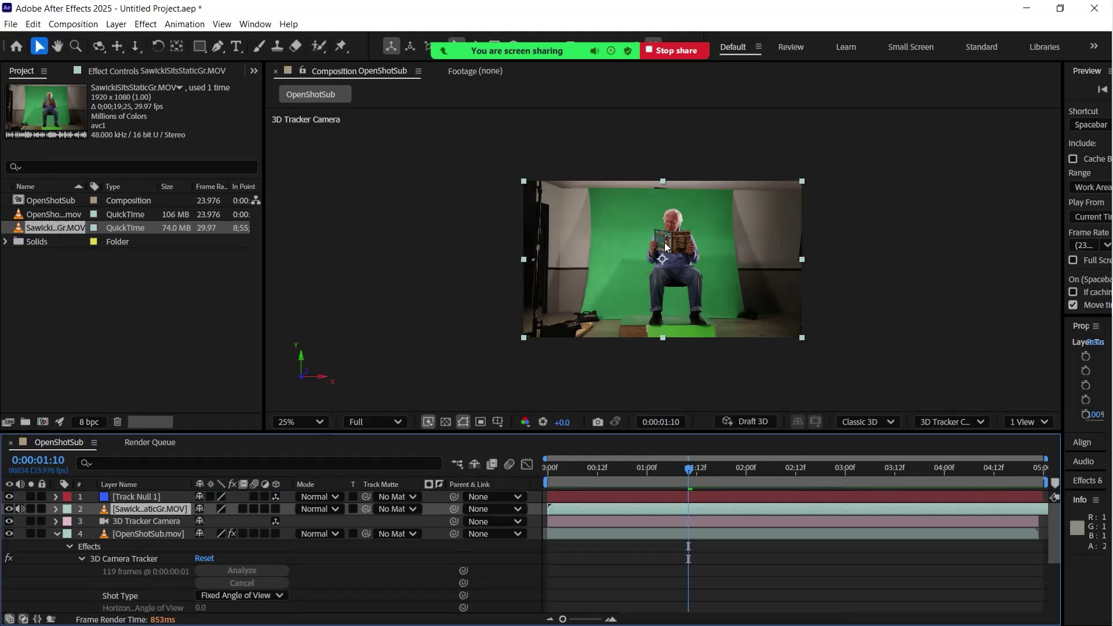
Step: At the first frame, make the seated man's green-screen clip a 3D layer and scale it to 87%
{"action": "left_click_drag", "start_coordinate": [713, 468], "coordinate": [542, 474]}
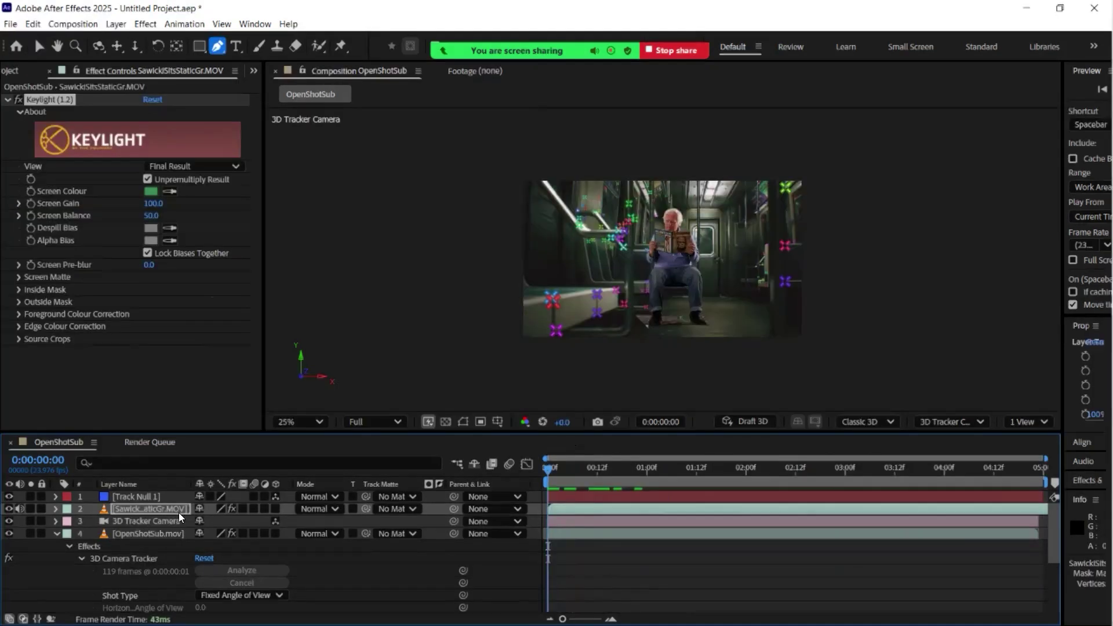
{"action": "left_click", "coordinate": [175, 507]}
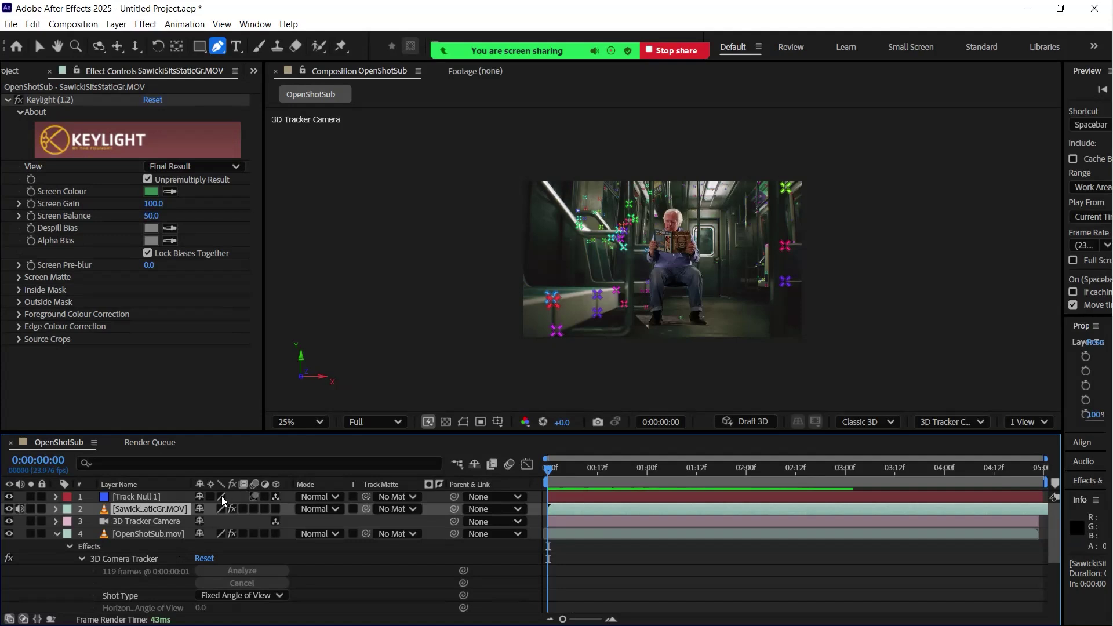
{"action": "left_click", "coordinate": [265, 496]}
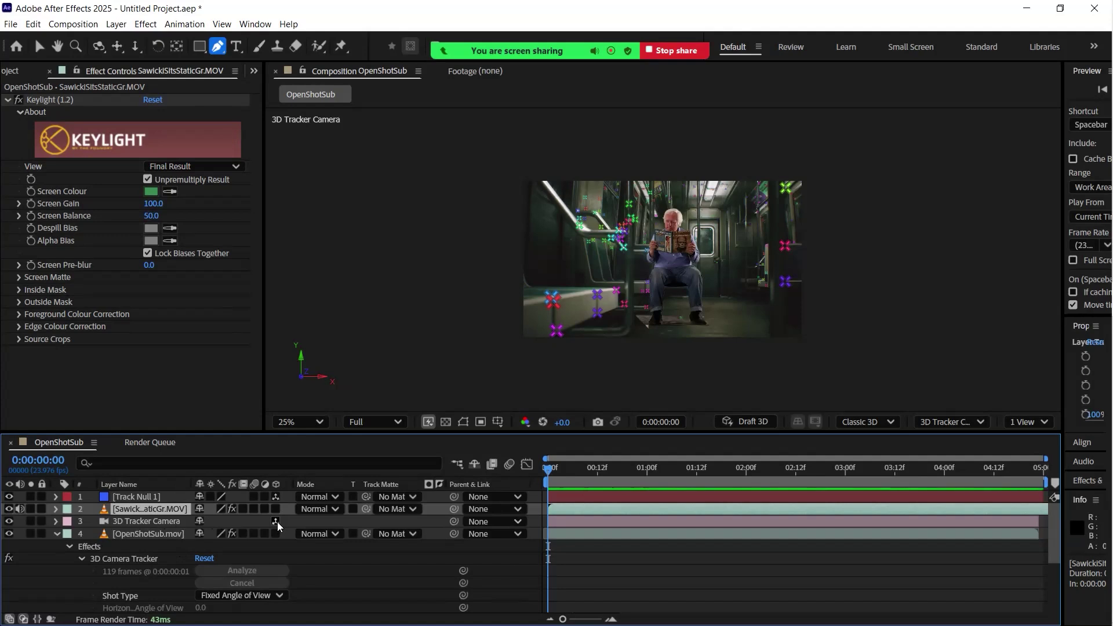
{"action": "left_click", "coordinate": [56, 508]}
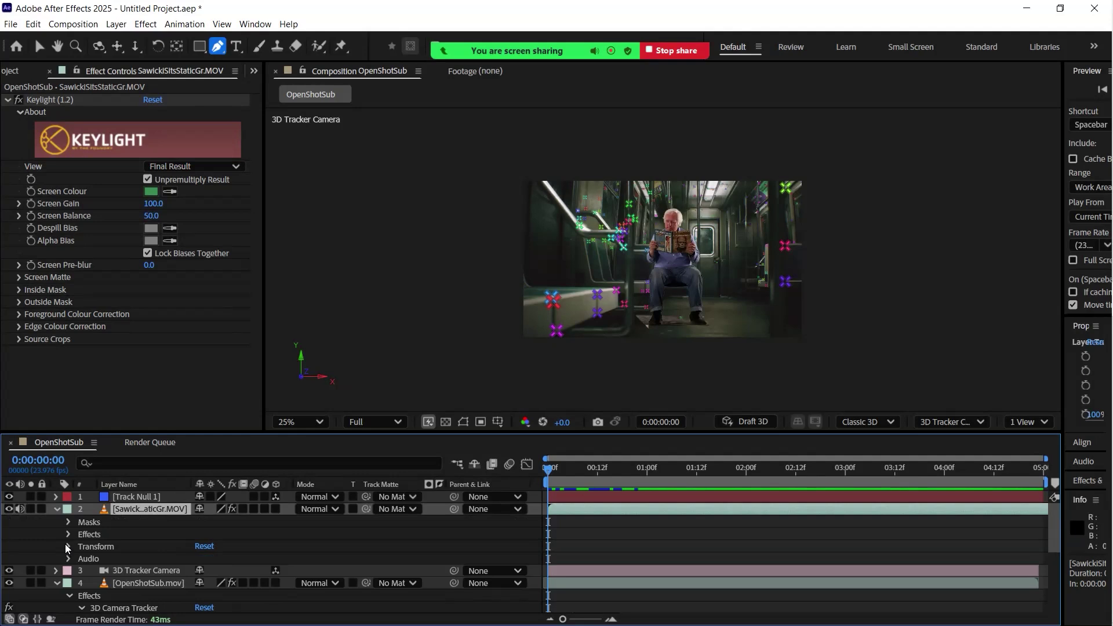
{"action": "left_click", "coordinate": [67, 545]}
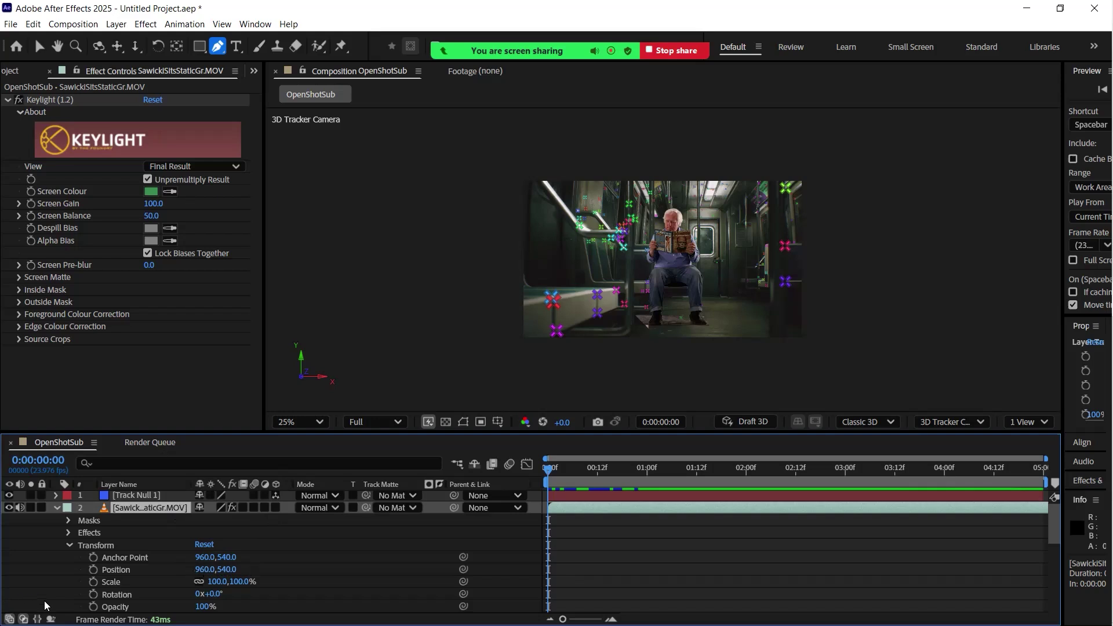
{"action": "left_click", "coordinate": [9, 618]}
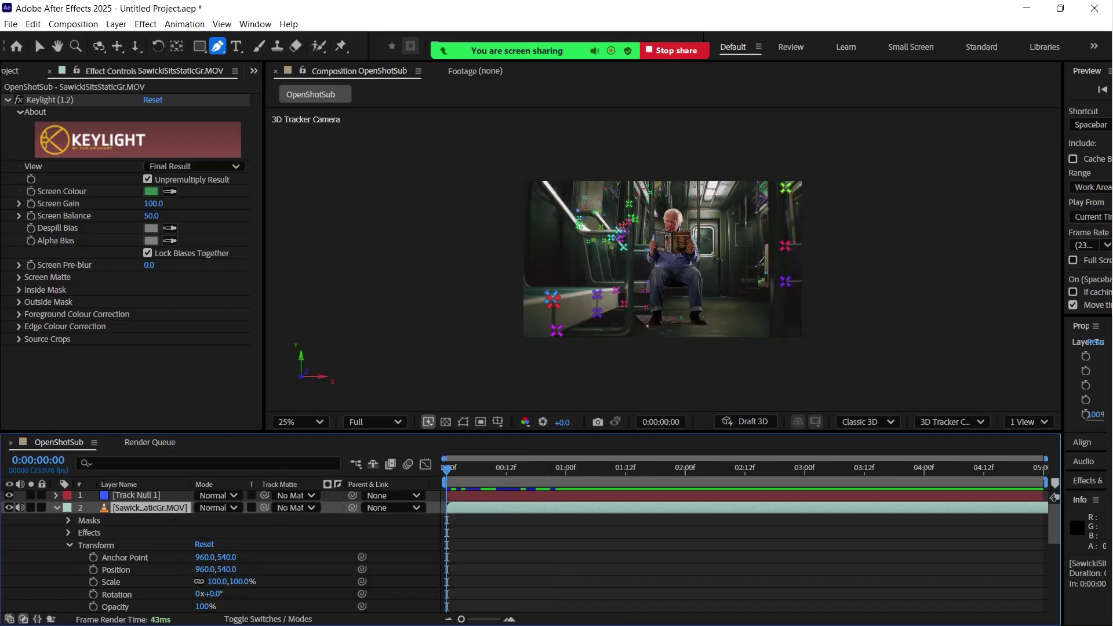
{"action": "left_click", "coordinate": [9, 619]}
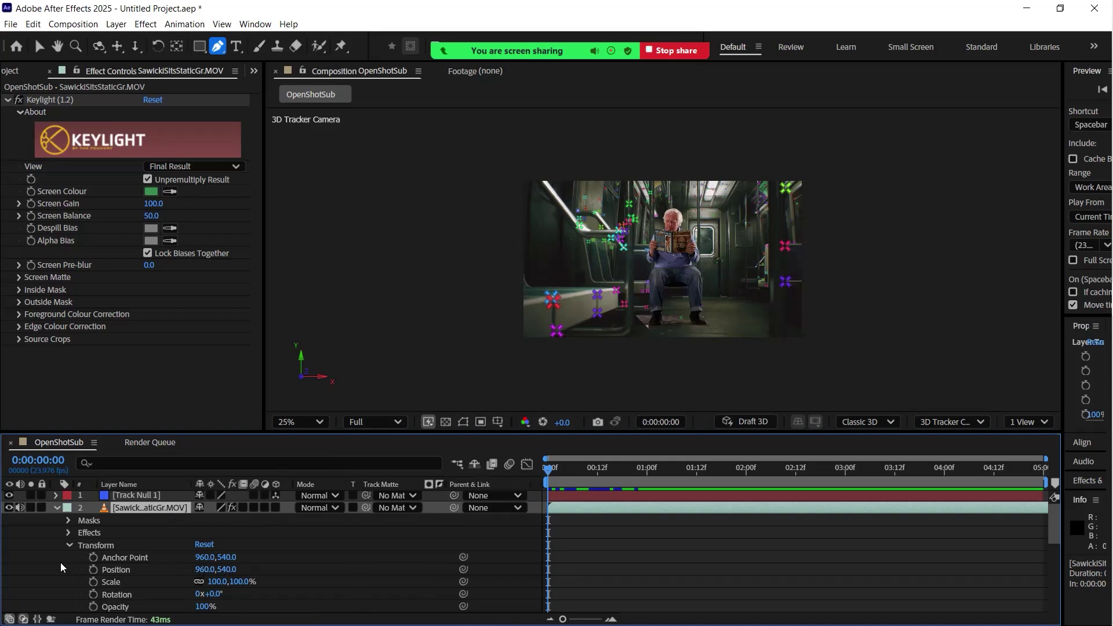
{"action": "left_click", "coordinate": [277, 505]}
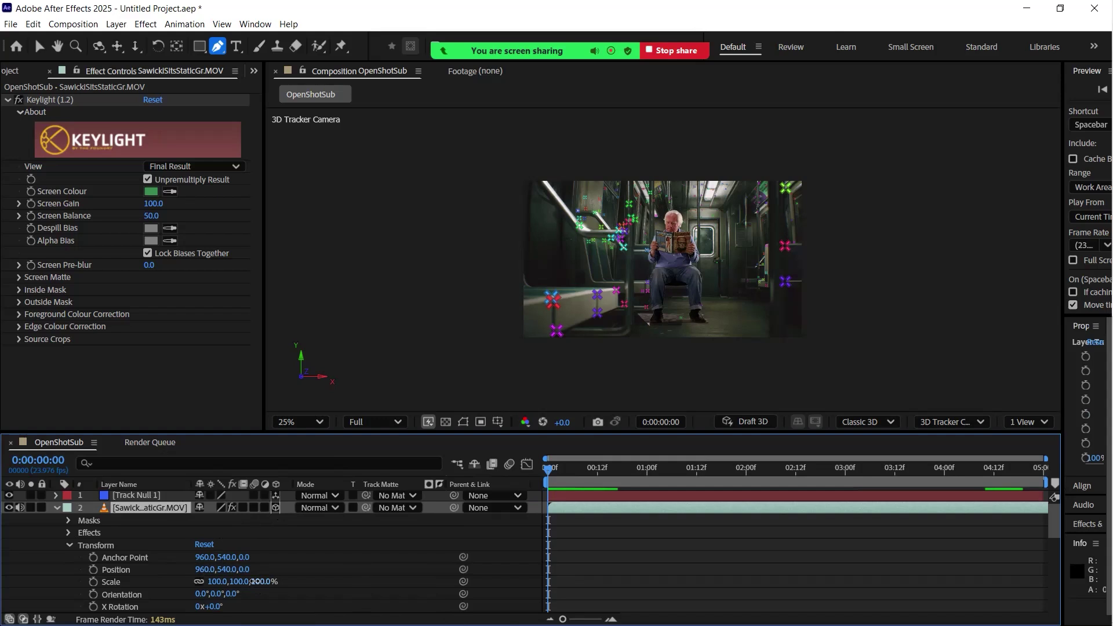
{"action": "left_click_drag", "start_coordinate": [255, 581], "coordinate": [246, 581]}
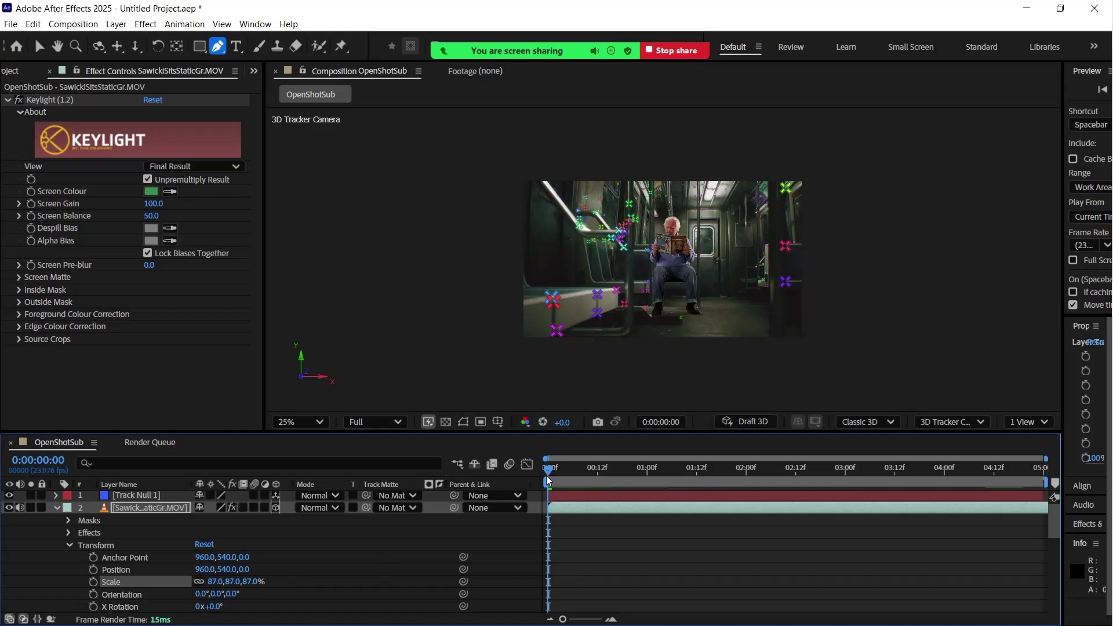
Step: Parent the seated man's green-screen clip to Track Null 1
{"action": "left_click", "coordinate": [244, 508]}
{"action": "left_click", "coordinate": [519, 510]}
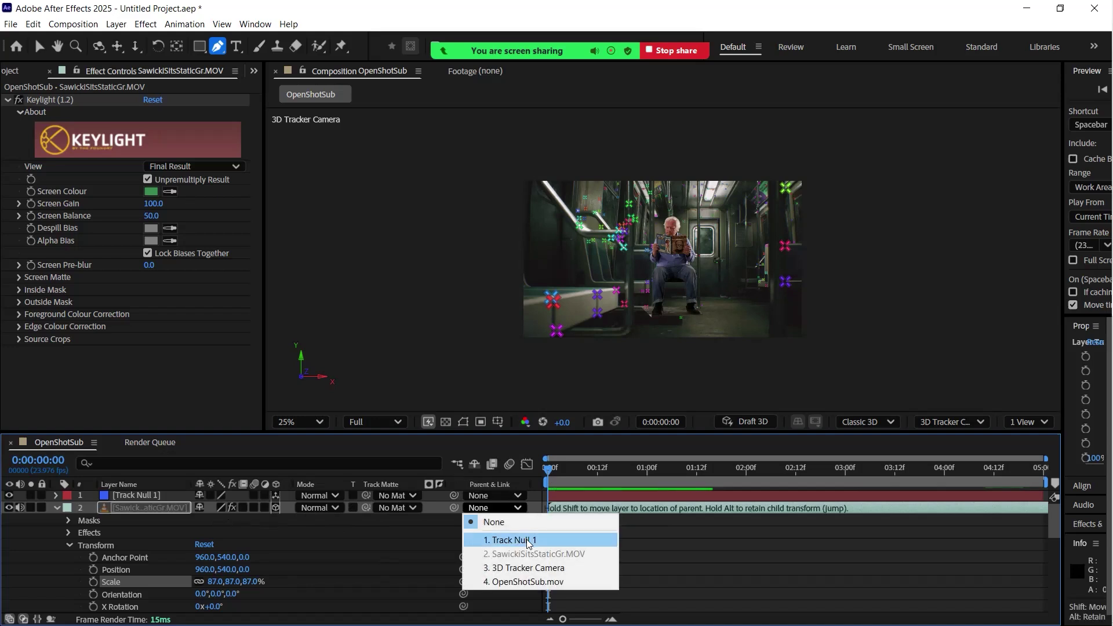
{"action": "left_click", "coordinate": [529, 541]}
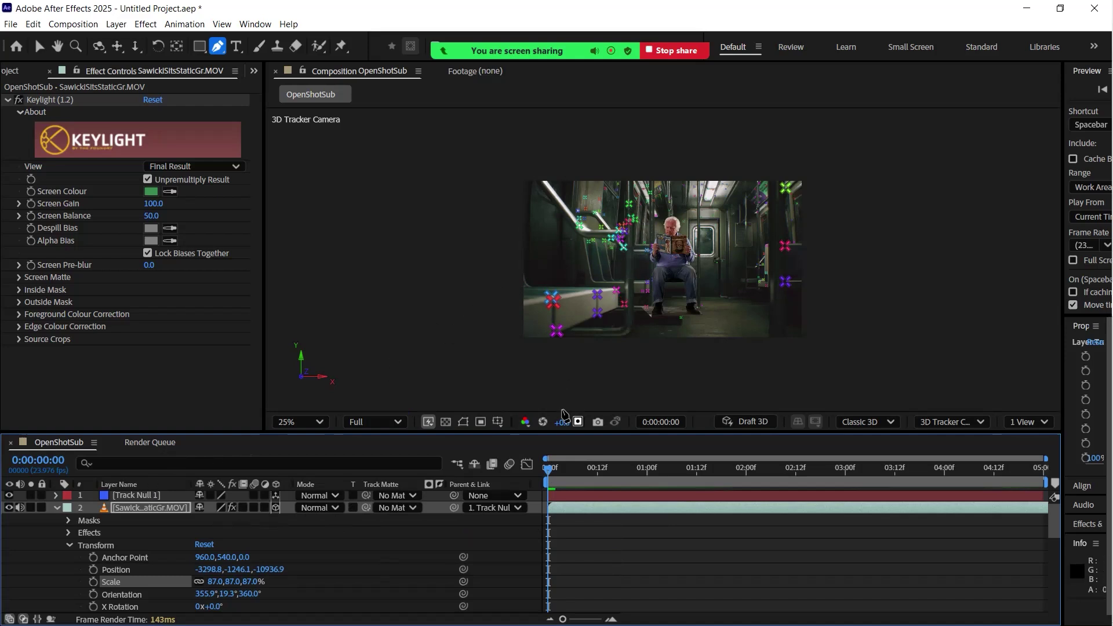
Step: Scrub through the opening seconds to check that the parented man stays locked to the subway seat
{"action": "left_click_drag", "start_coordinate": [552, 469], "coordinate": [558, 470]}
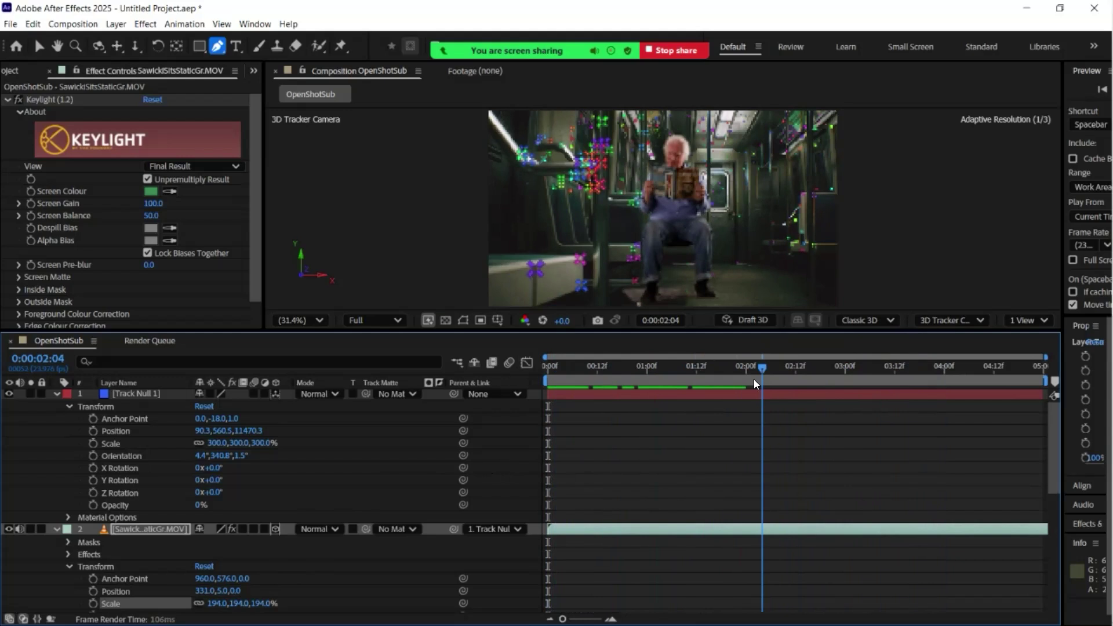
{"action": "left_click_drag", "start_coordinate": [753, 400], "coordinate": [561, 383]}
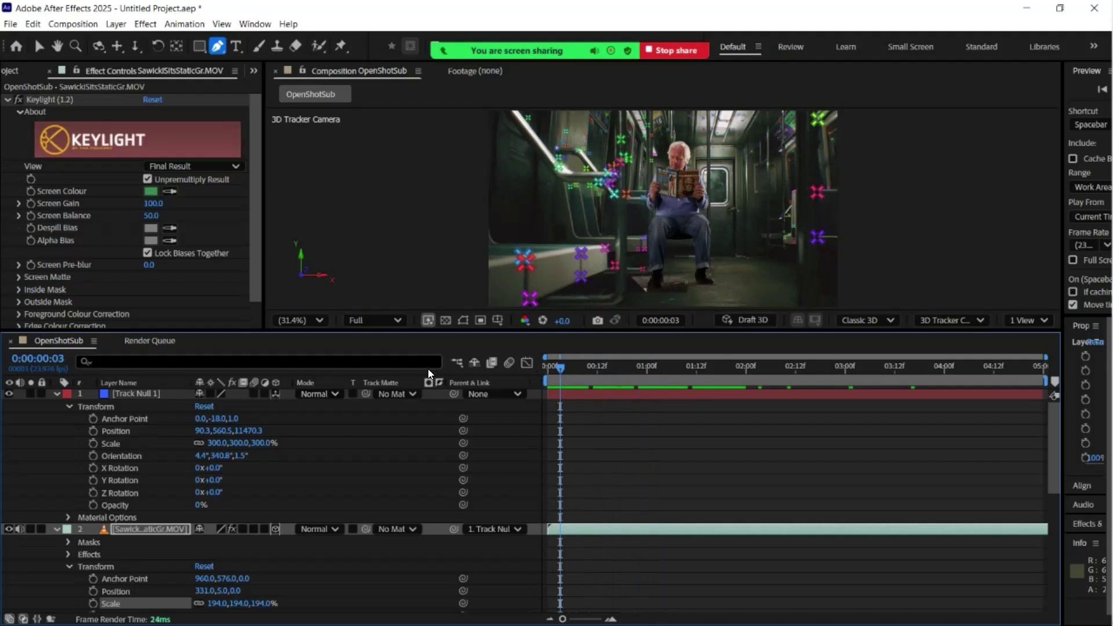
{"action": "left_click_drag", "start_coordinate": [562, 369], "coordinate": [610, 365]}
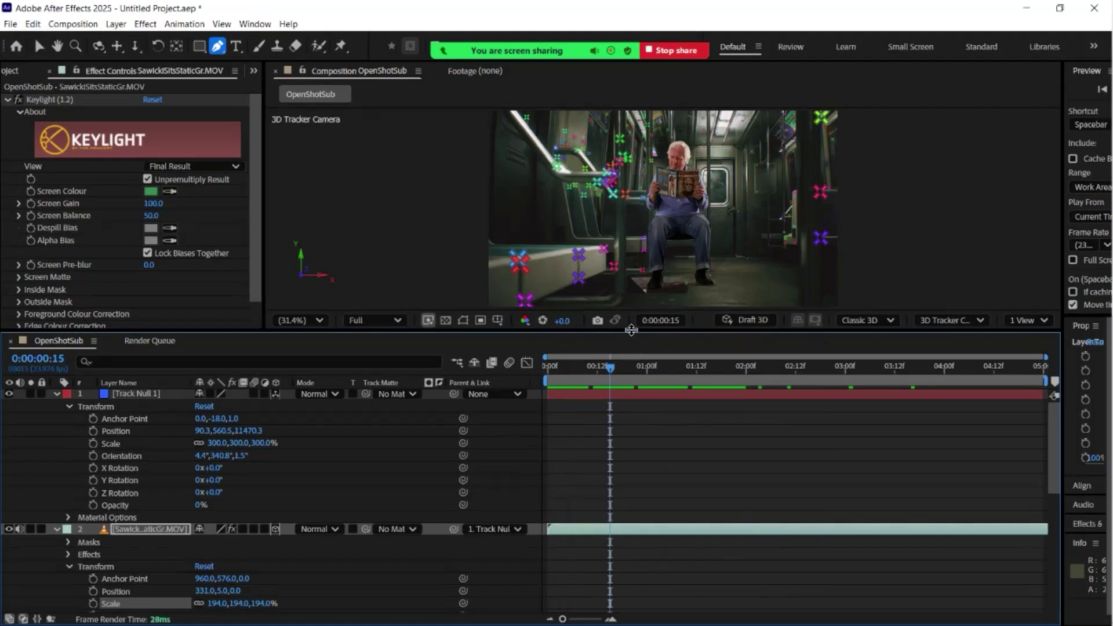
Step: Enlarge the composition viewer and hide the seated man's clip to expose the seat and pole behind him
{"action": "left_click_drag", "start_coordinate": [633, 331], "coordinate": [634, 436]}
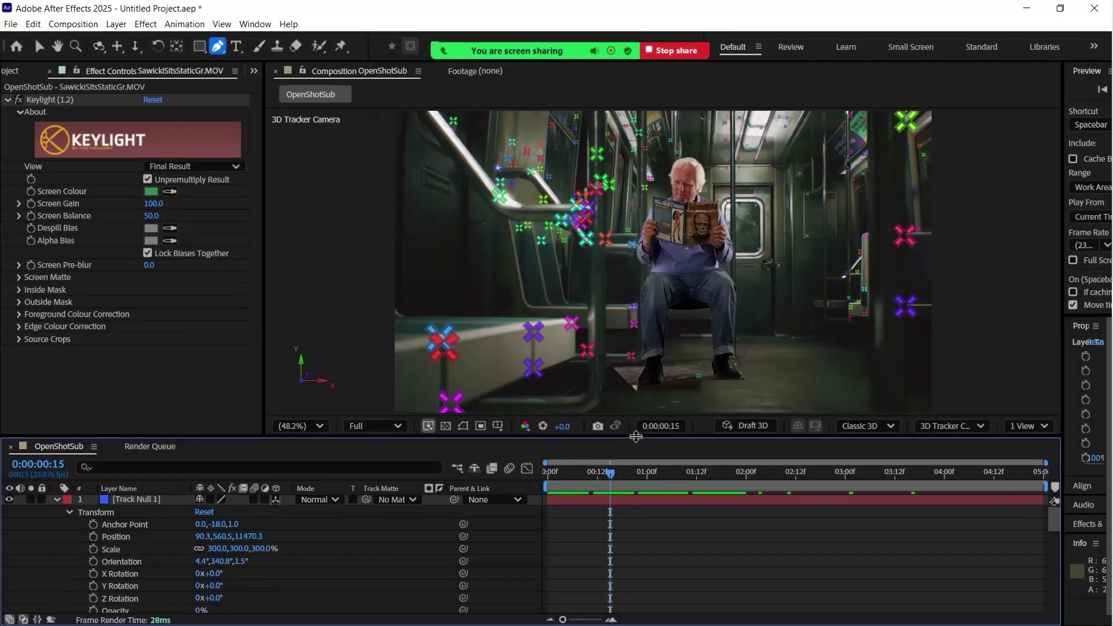
{"action": "left_click", "coordinate": [55, 499]}
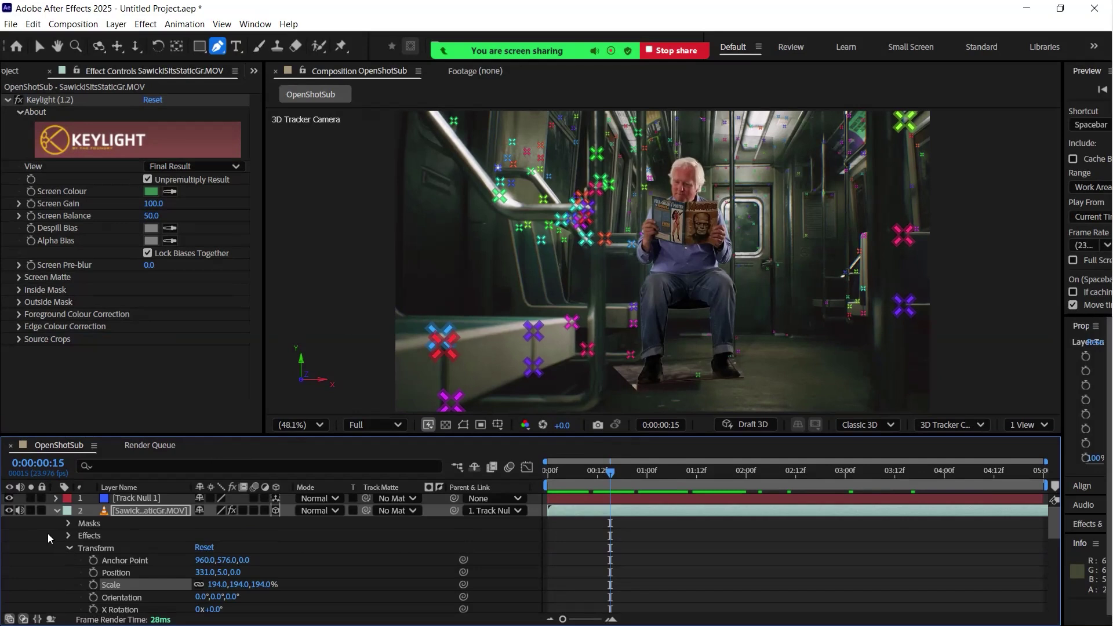
{"action": "left_click", "coordinate": [10, 511]}
{"action": "left_click", "coordinate": [9, 511]}
{"action": "left_click", "coordinate": [10, 511]}
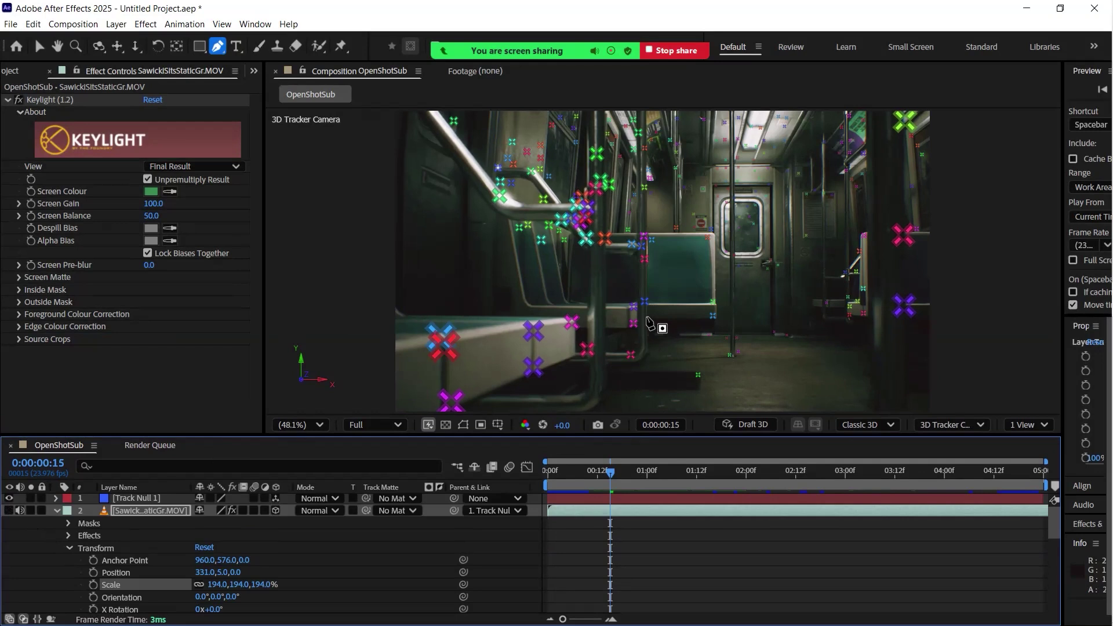
Step: Duplicate the OpenShotSub.mov layer, move the copy above all other layers and disable Render Track Points on it
{"action": "left_click", "coordinate": [320, 427]}
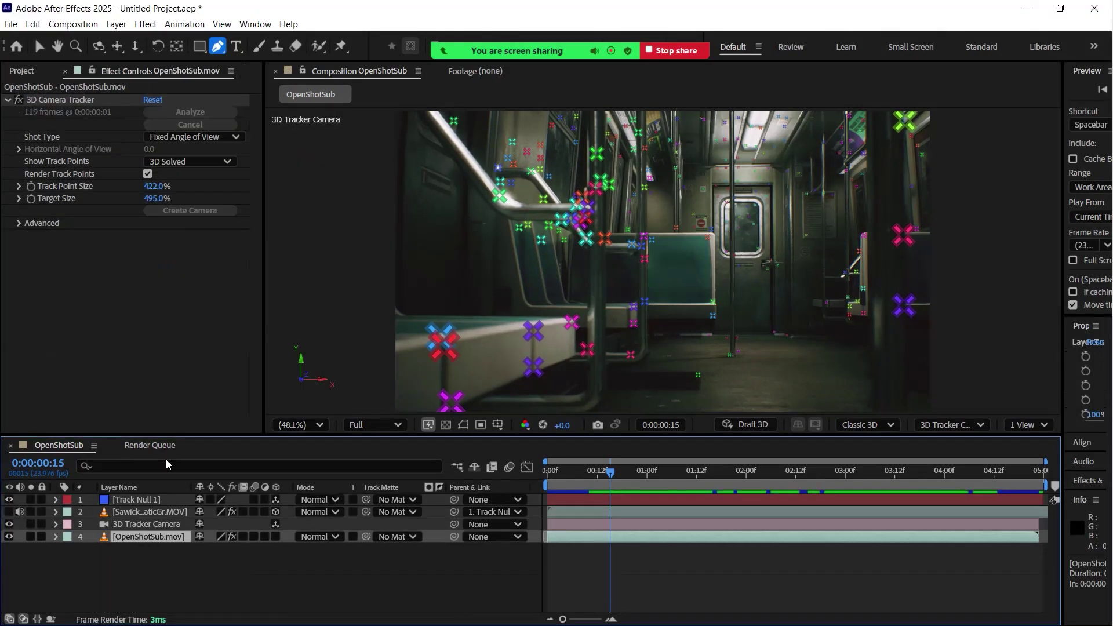
{"action": "left_click", "coordinate": [32, 25]}
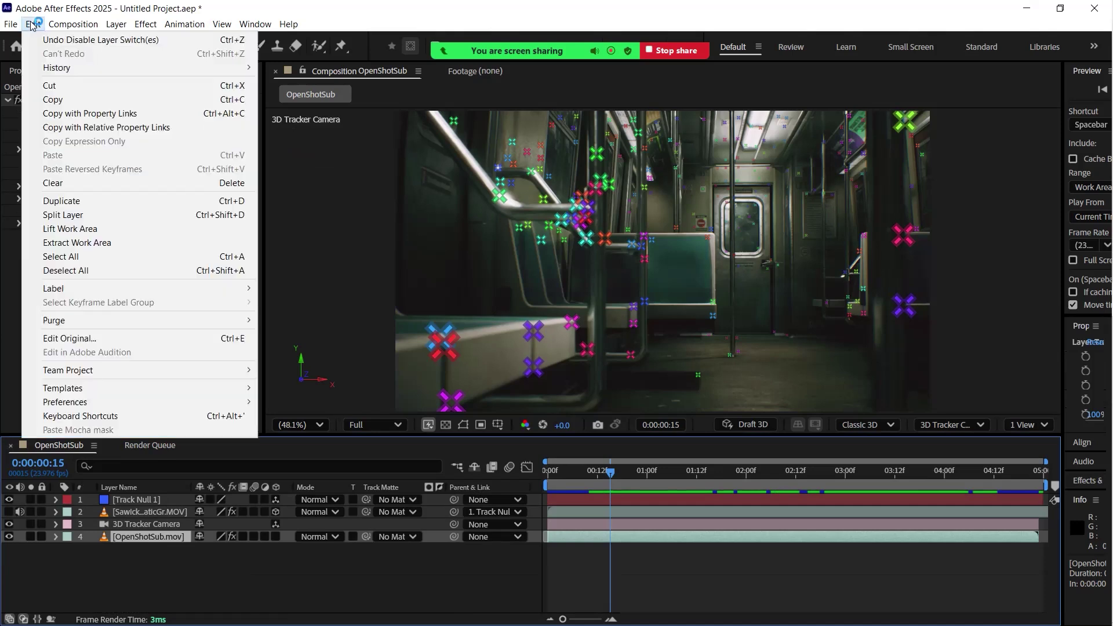
{"action": "left_click", "coordinate": [50, 201]}
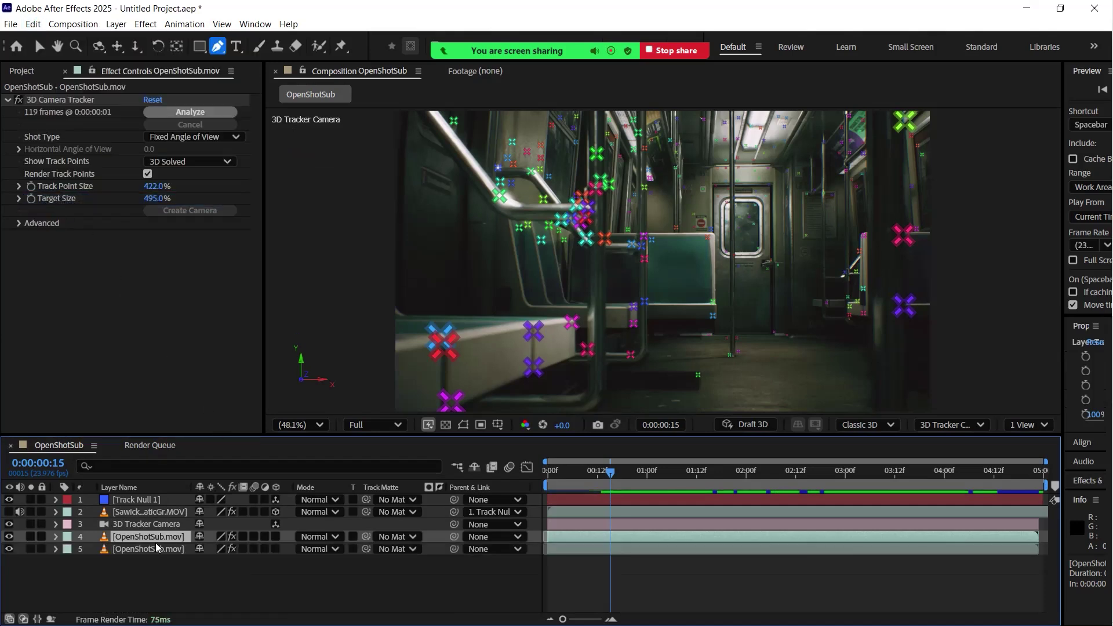
{"action": "left_click_drag", "start_coordinate": [155, 540], "coordinate": [149, 498]}
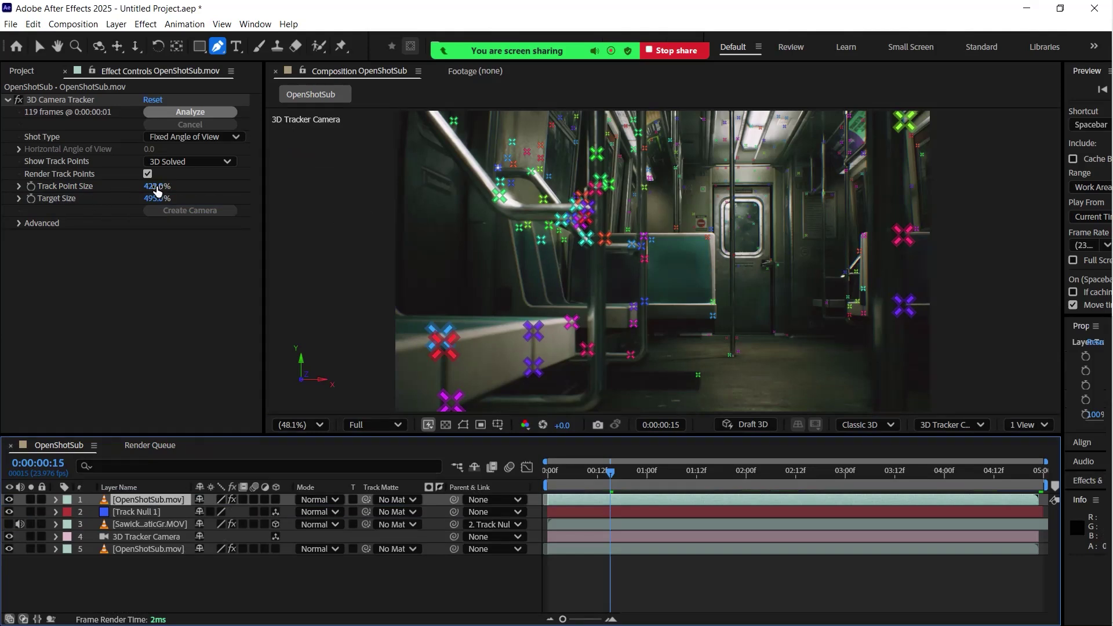
{"action": "left_click", "coordinate": [147, 173]}
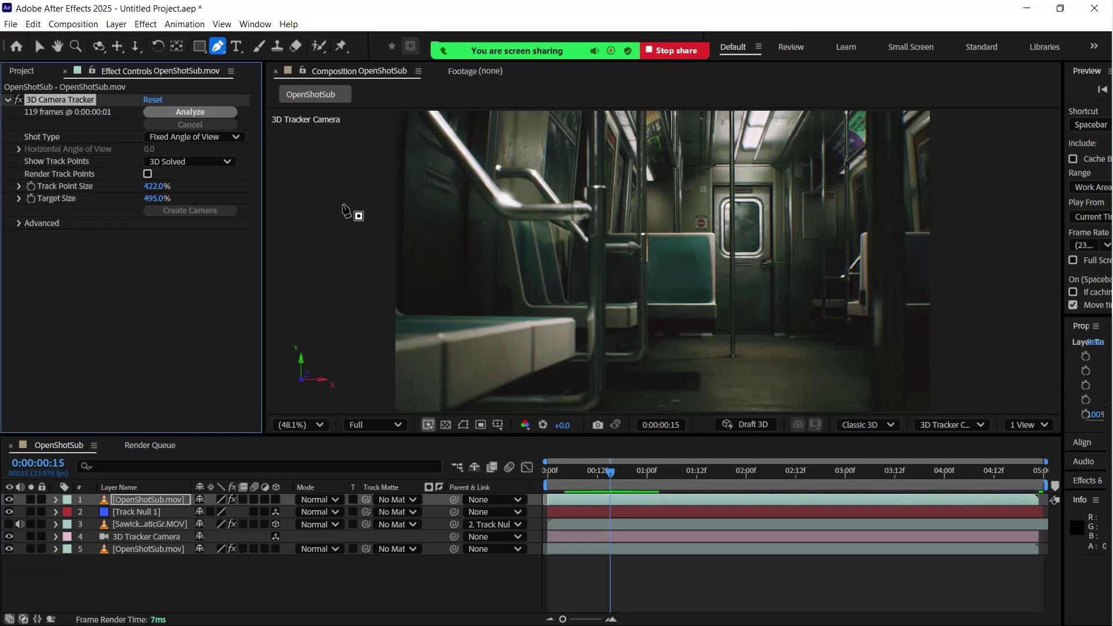
Step: Draw a Pen mask on the top OpenShotSub.mov copy around everything right of the seat's front pole, and set its mode to Subtract
{"action": "left_click", "coordinate": [217, 46]}
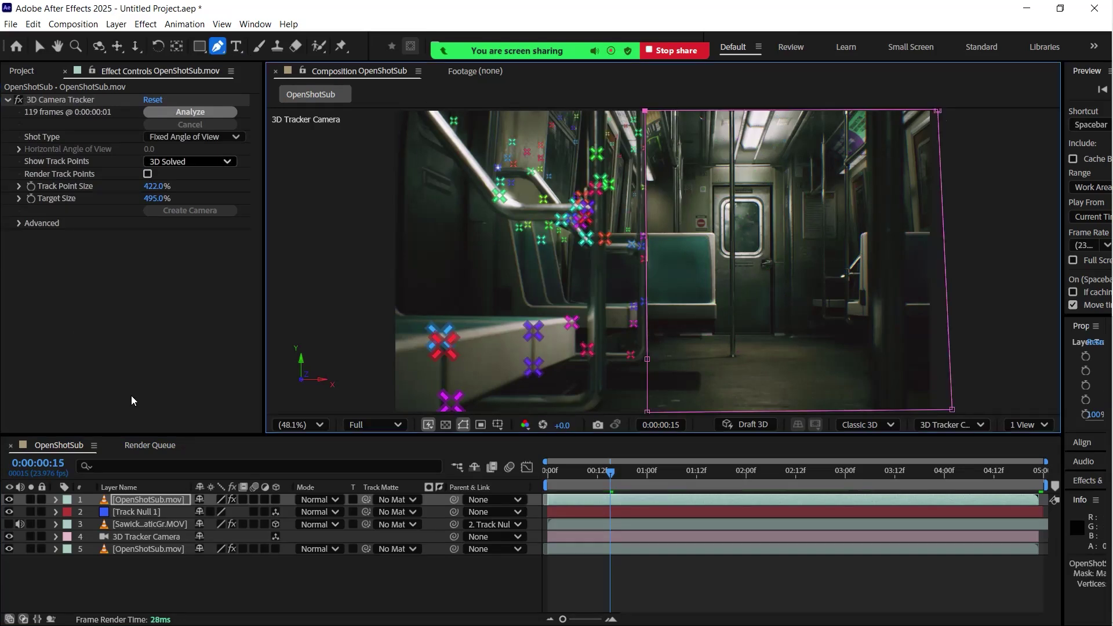
{"action": "left_click", "coordinate": [55, 499]}
{"action": "left_click", "coordinate": [67, 513]}
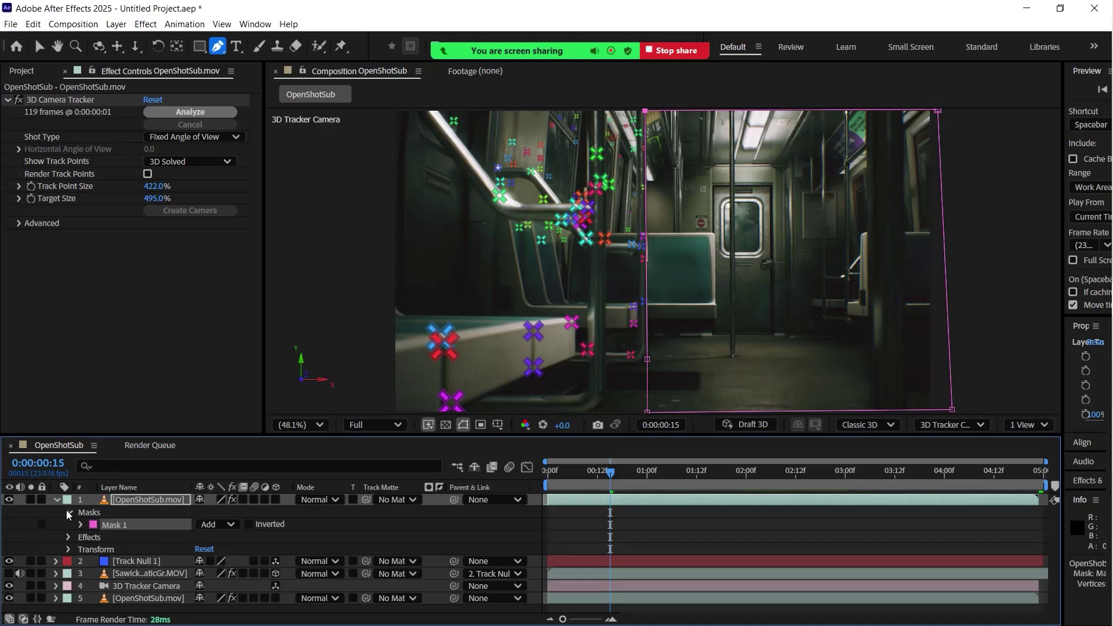
{"action": "left_click", "coordinate": [231, 524]}
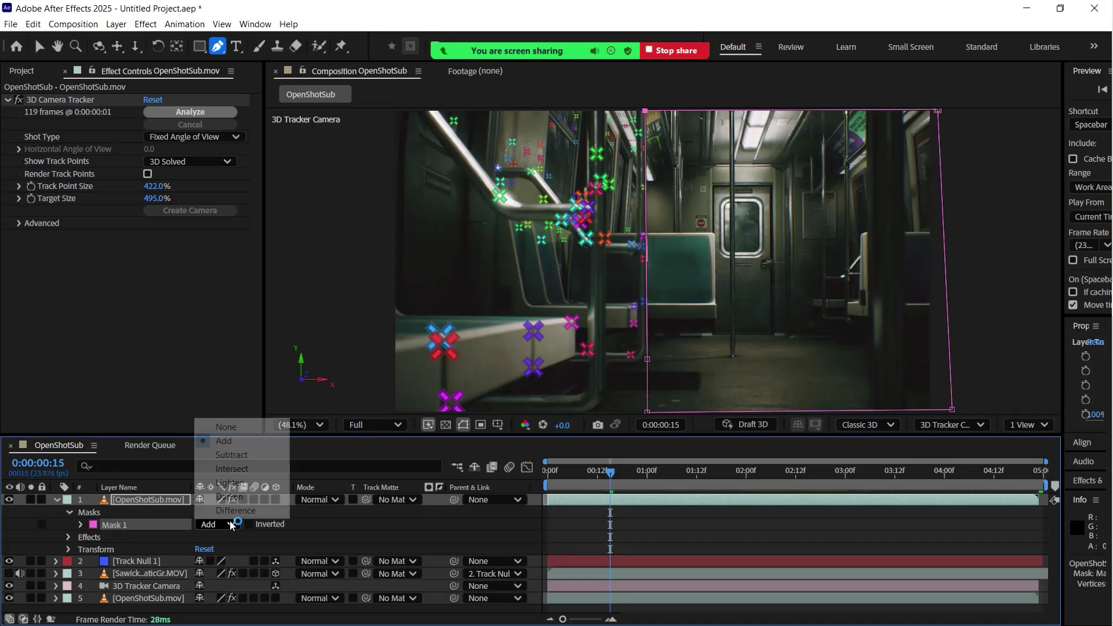
{"action": "left_click", "coordinate": [224, 456]}
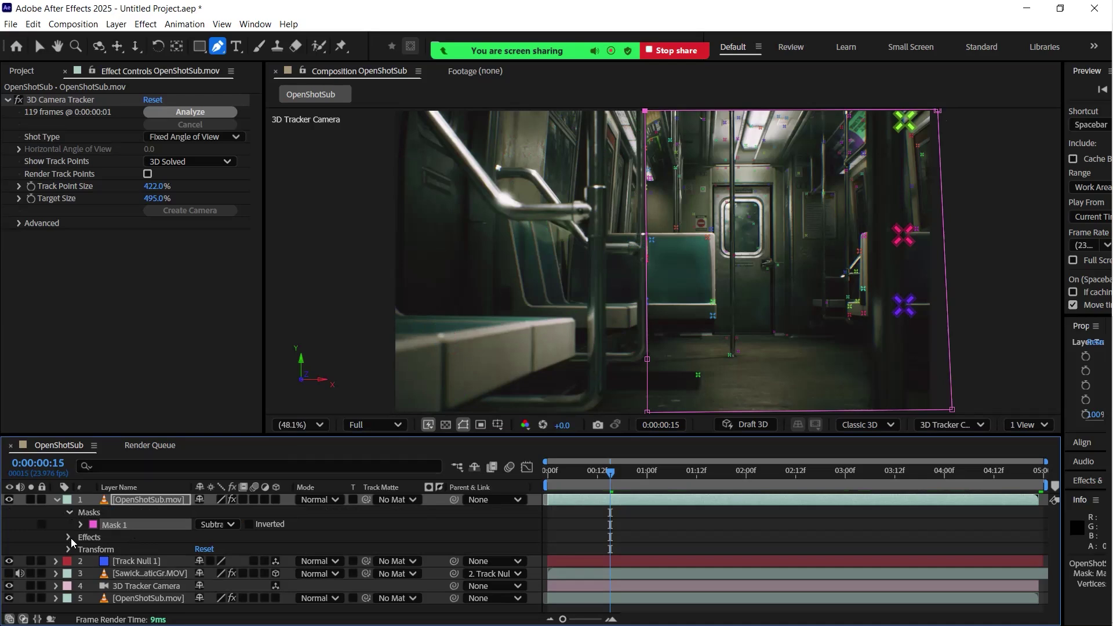
Step: Make the seated man's clip visible again and hide the layer controls to check him behind the masked foreground
{"action": "left_click", "coordinate": [10, 574]}
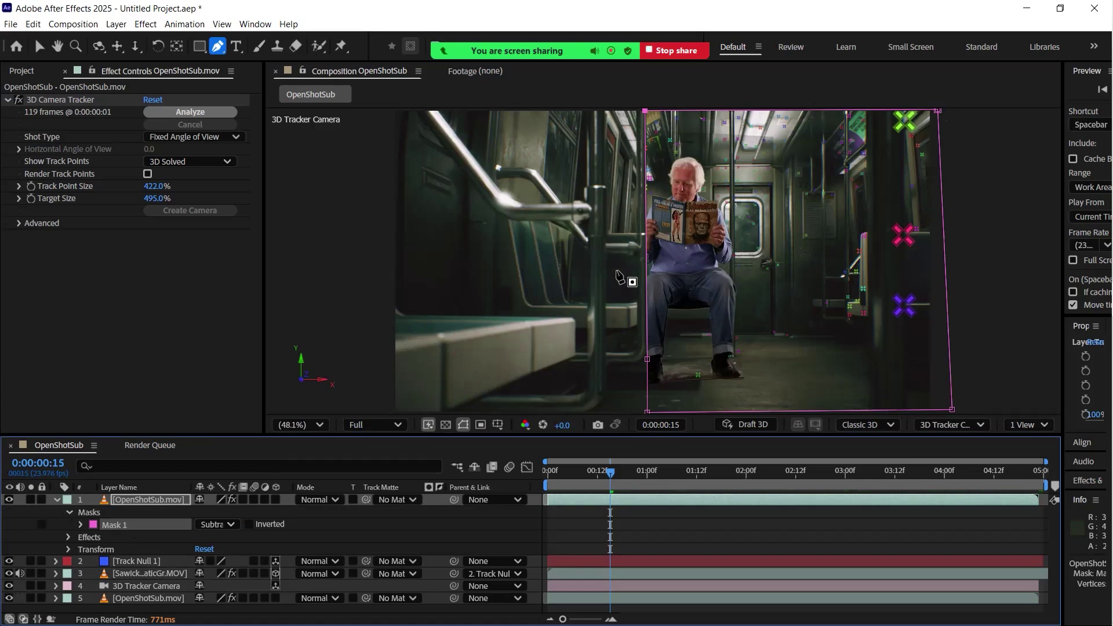
{"action": "left_click", "coordinate": [222, 24]}
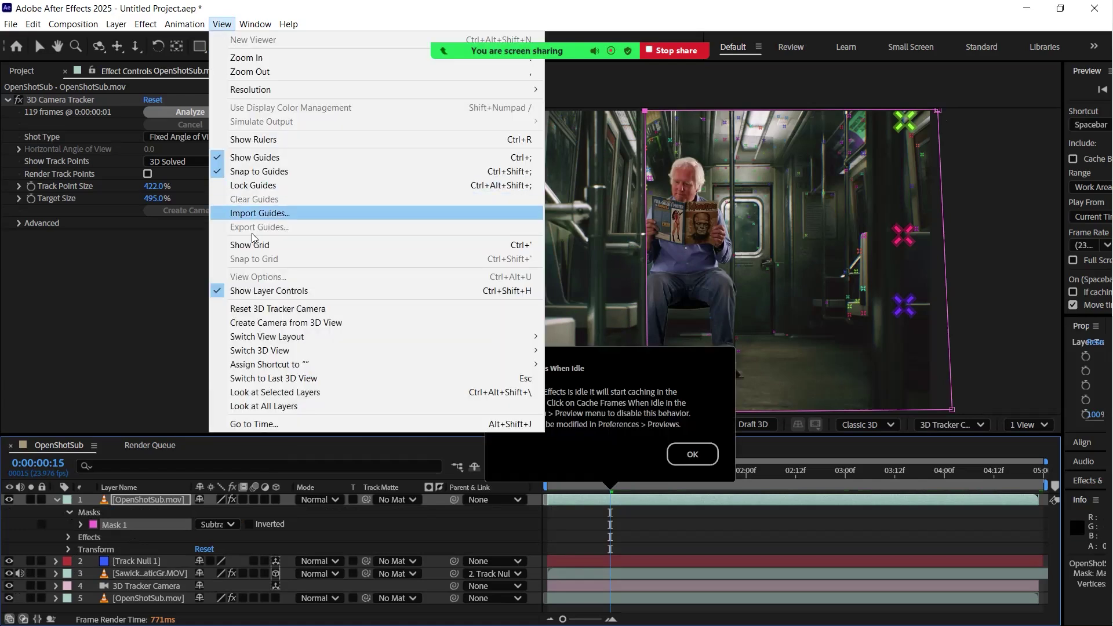
{"action": "left_click", "coordinate": [259, 289]}
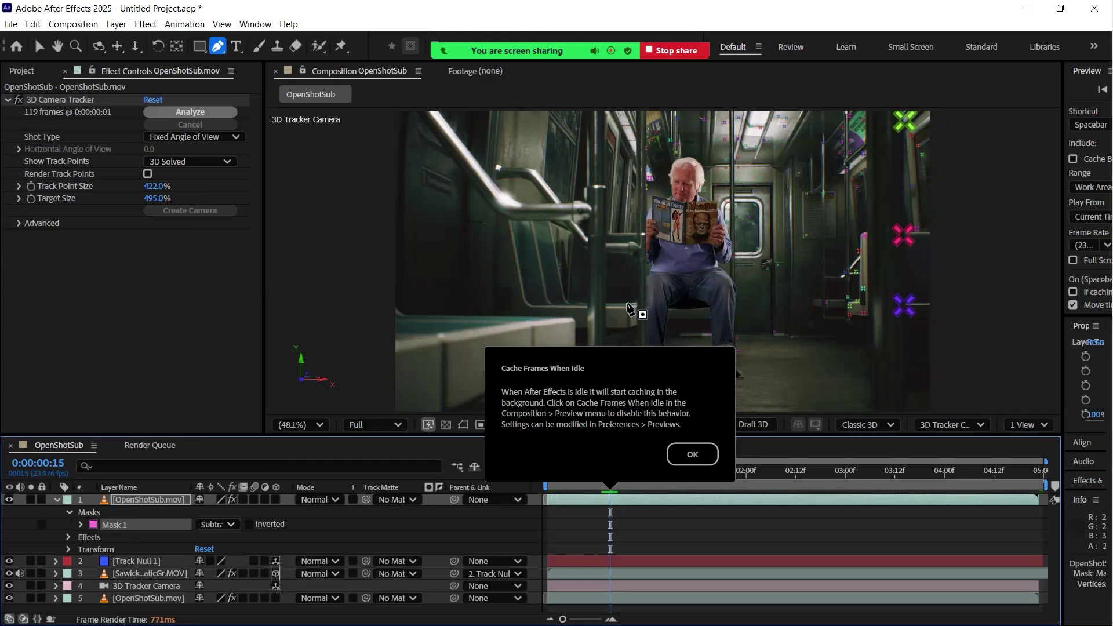
{"action": "left_click", "coordinate": [693, 455]}
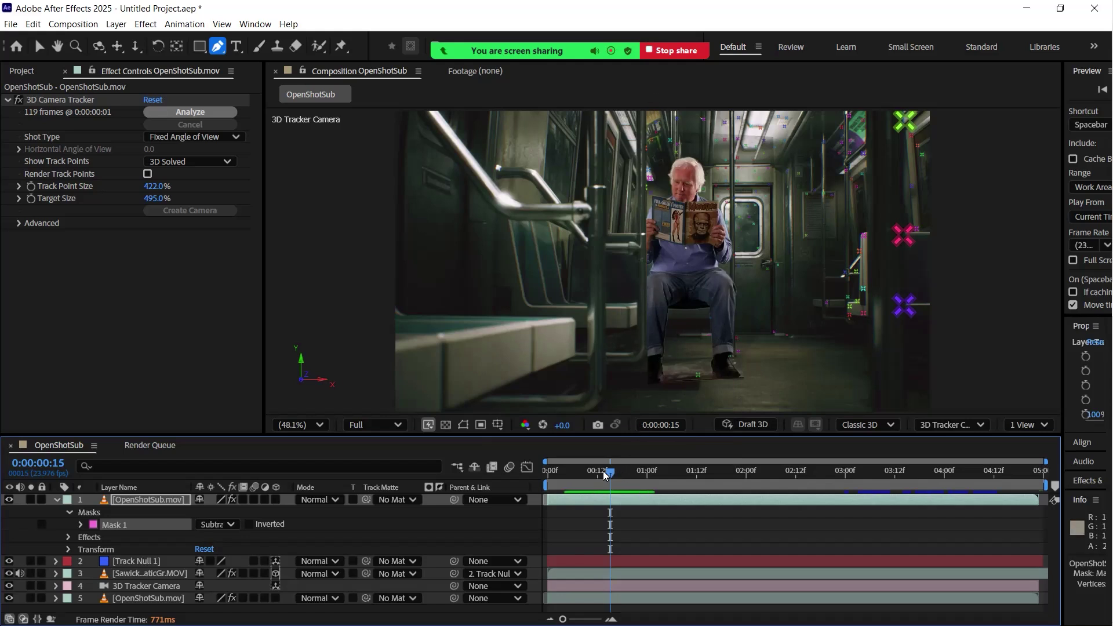
Step: Show the layer controls again and set a Mask Path keyframe for Mask 1 at the first frame
{"action": "left_click_drag", "start_coordinate": [612, 476], "coordinate": [537, 485]}
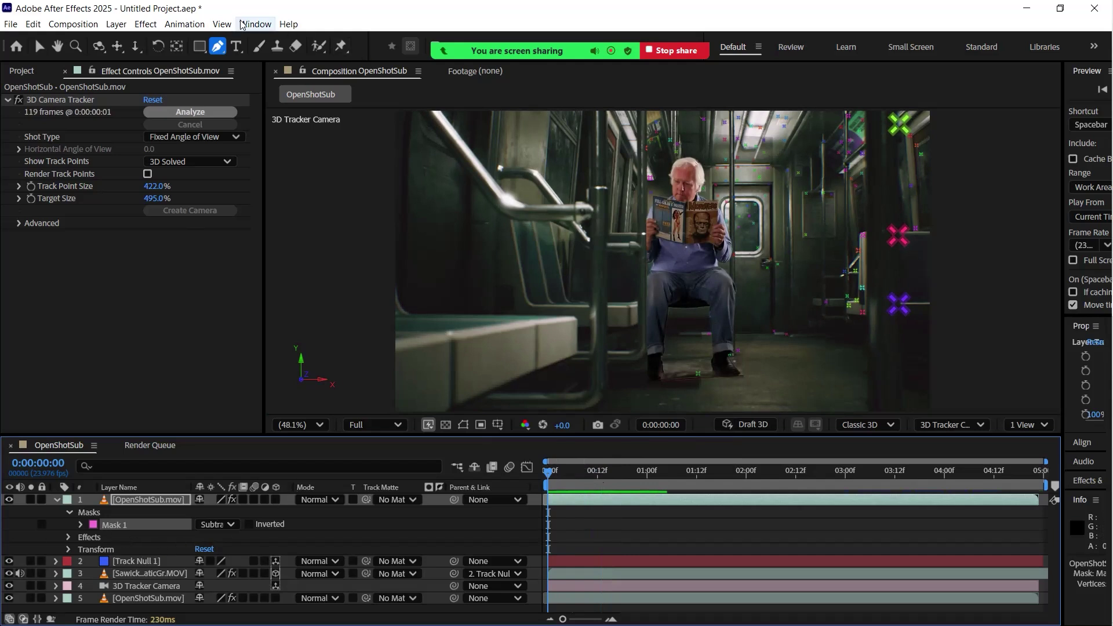
{"action": "left_click", "coordinate": [222, 24]}
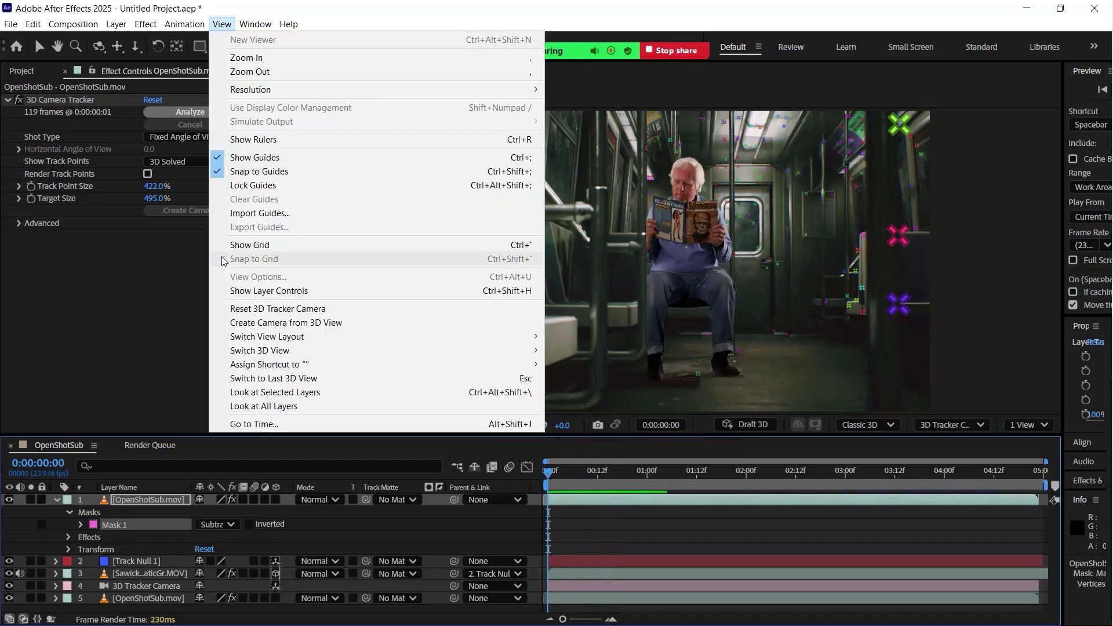
{"action": "left_click", "coordinate": [248, 290]}
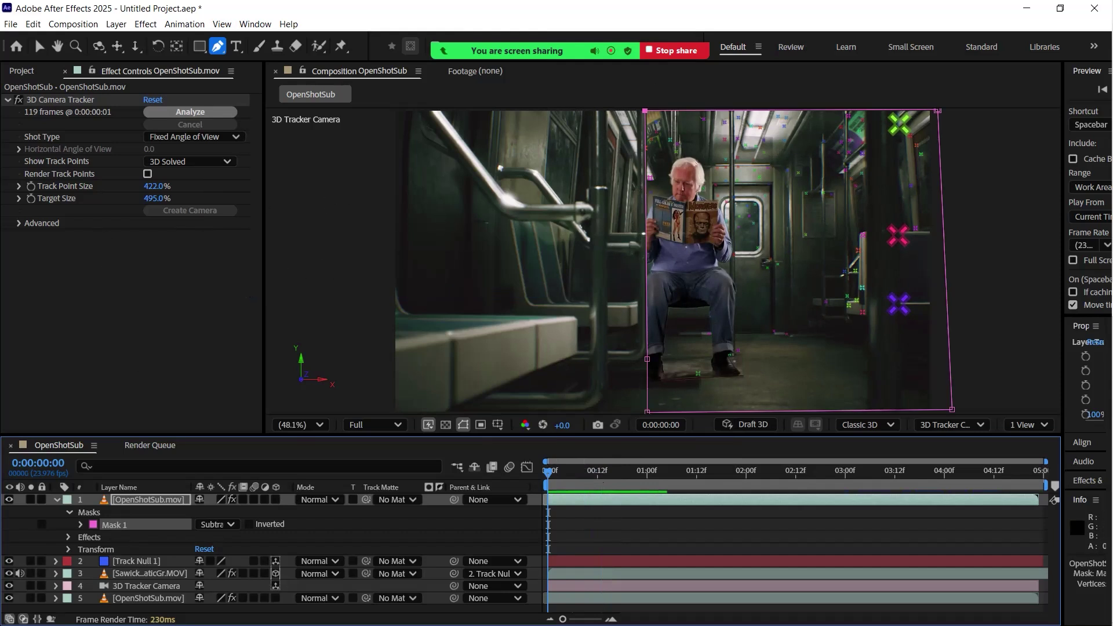
{"action": "left_click", "coordinate": [80, 525]}
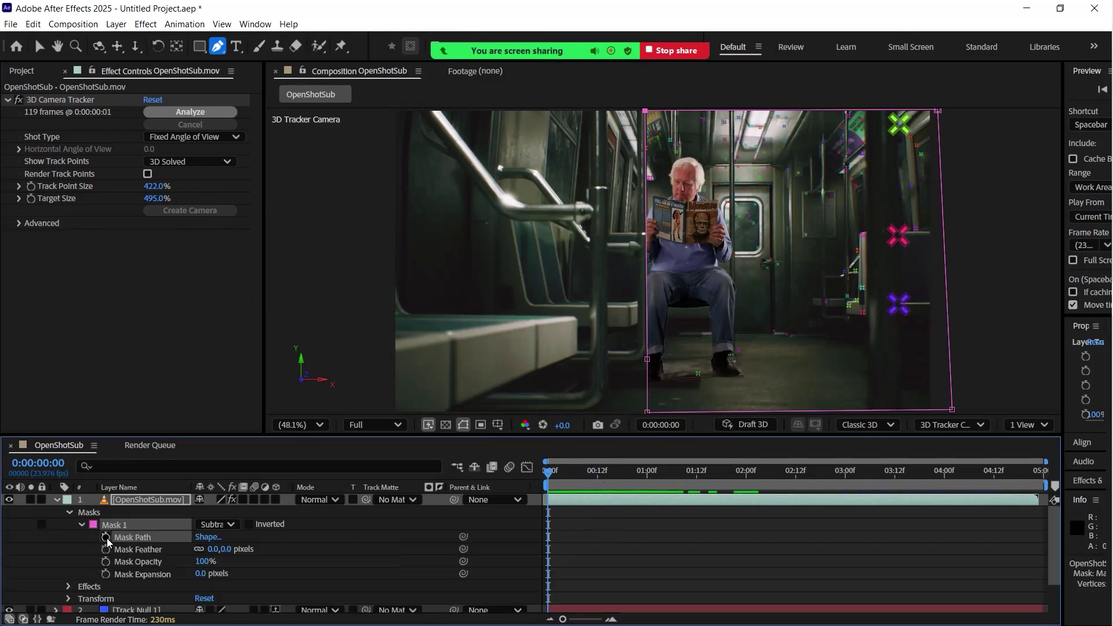
{"action": "left_click", "coordinate": [106, 537]}
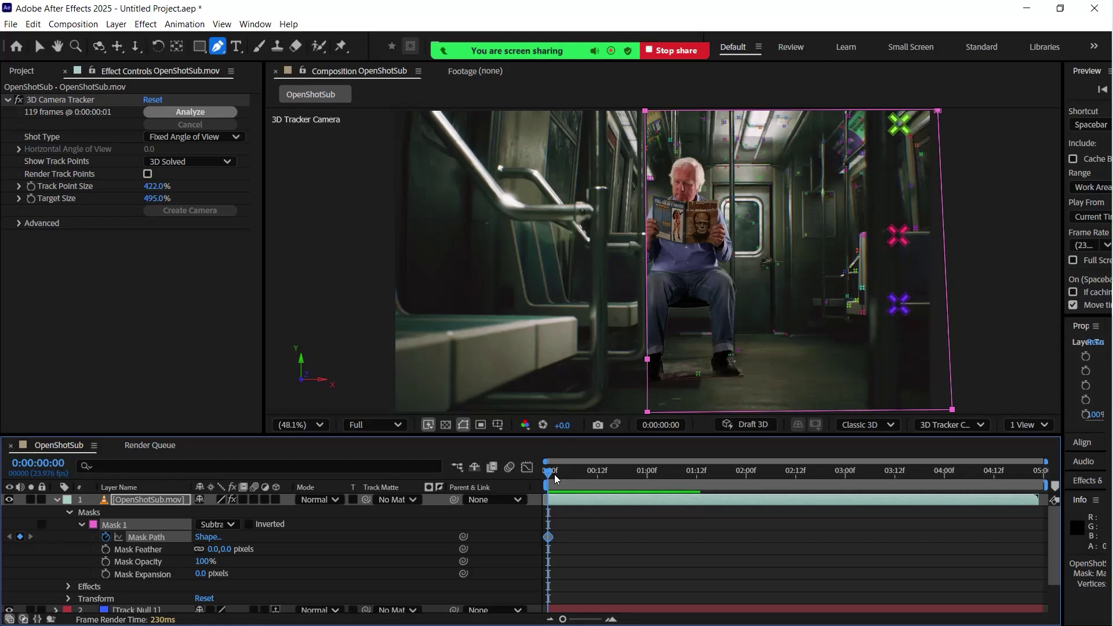
Step: At 0:00:01:20, move Mask 1's upper-left corner and lower left-edge vertex slightly left to follow the pole
{"action": "left_click_drag", "start_coordinate": [551, 475], "coordinate": [708, 464]}
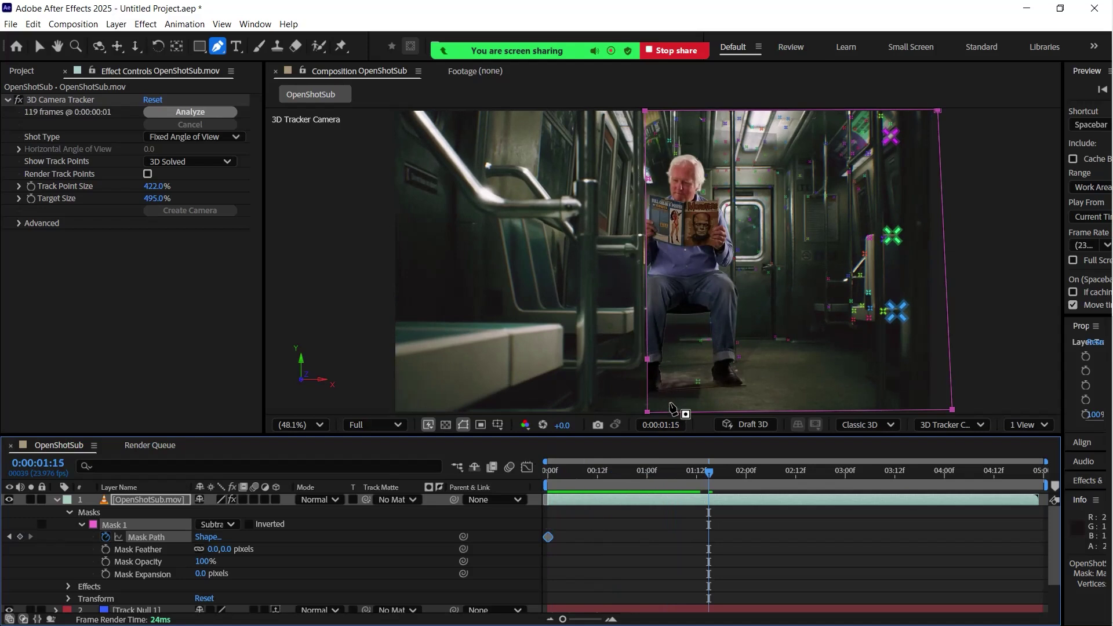
{"action": "mouse_move", "coordinate": [710, 477]}
{"action": "left_mouse_down"}
{"action": "mouse_move", "coordinate": [741, 476]}
{"action": "mouse_move", "coordinate": [729, 477]}
{"action": "left_mouse_up"}
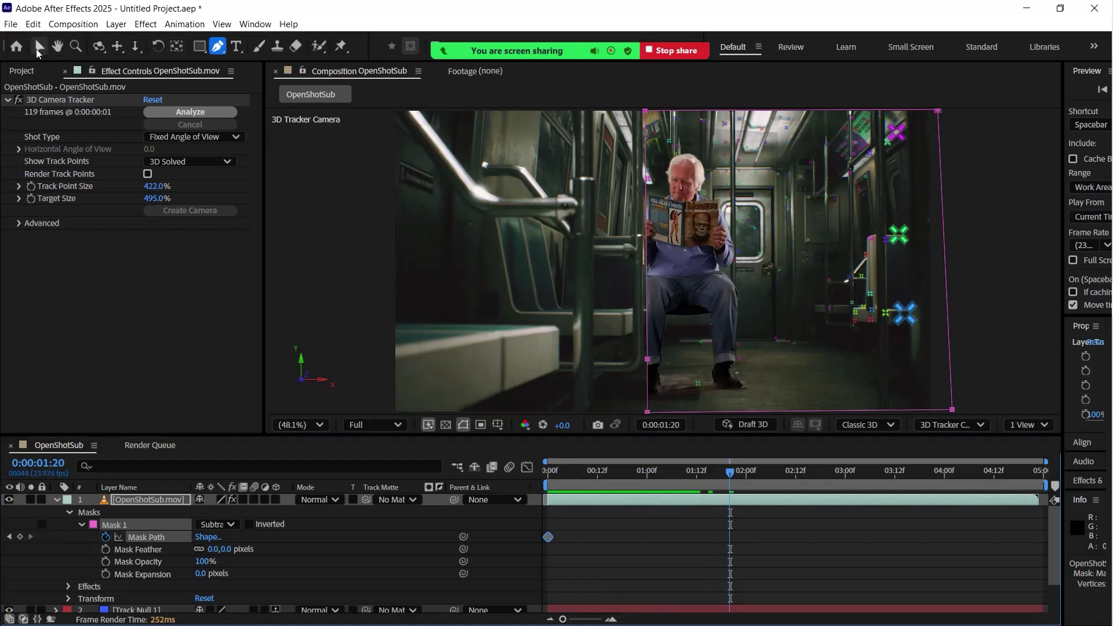
{"action": "left_click", "coordinate": [38, 48]}
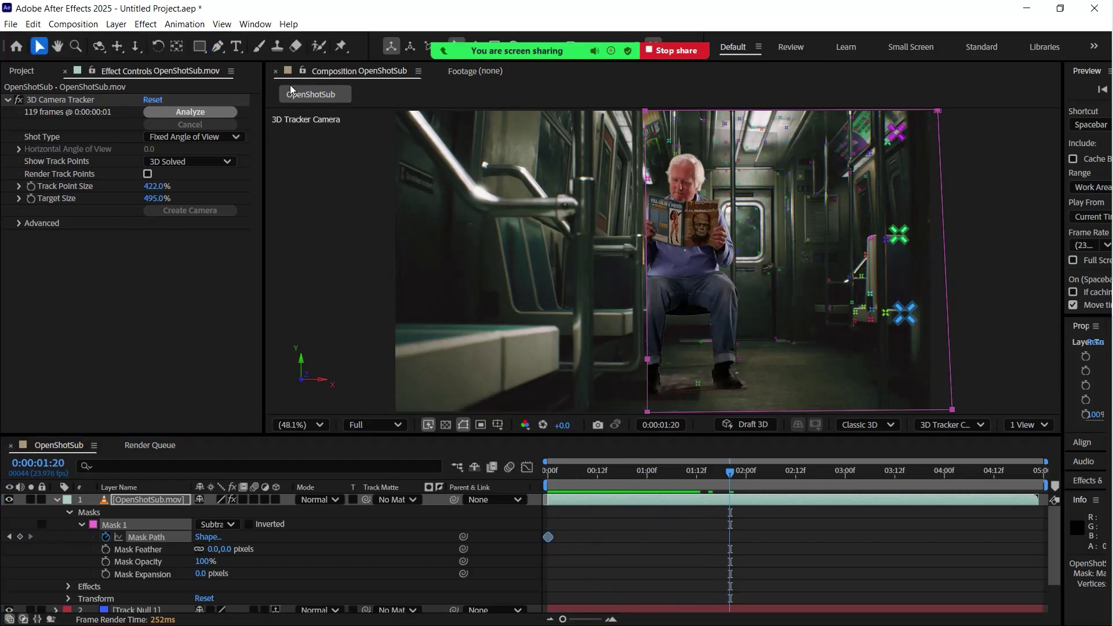
{"action": "left_click", "coordinate": [629, 94]}
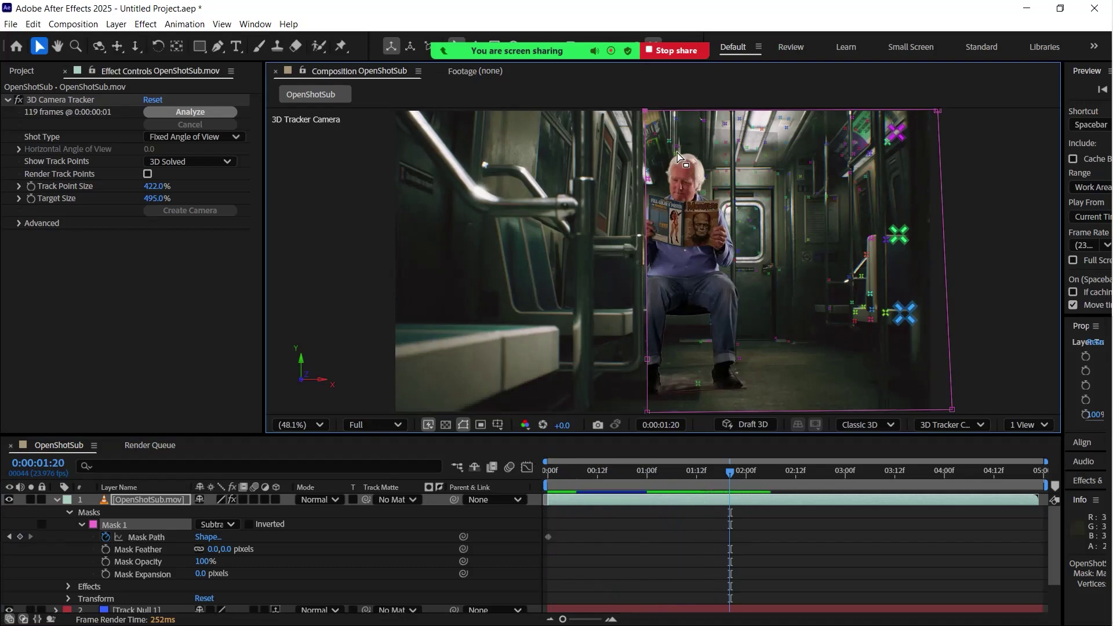
{"action": "left_click_drag", "start_coordinate": [643, 109], "coordinate": [642, 110]}
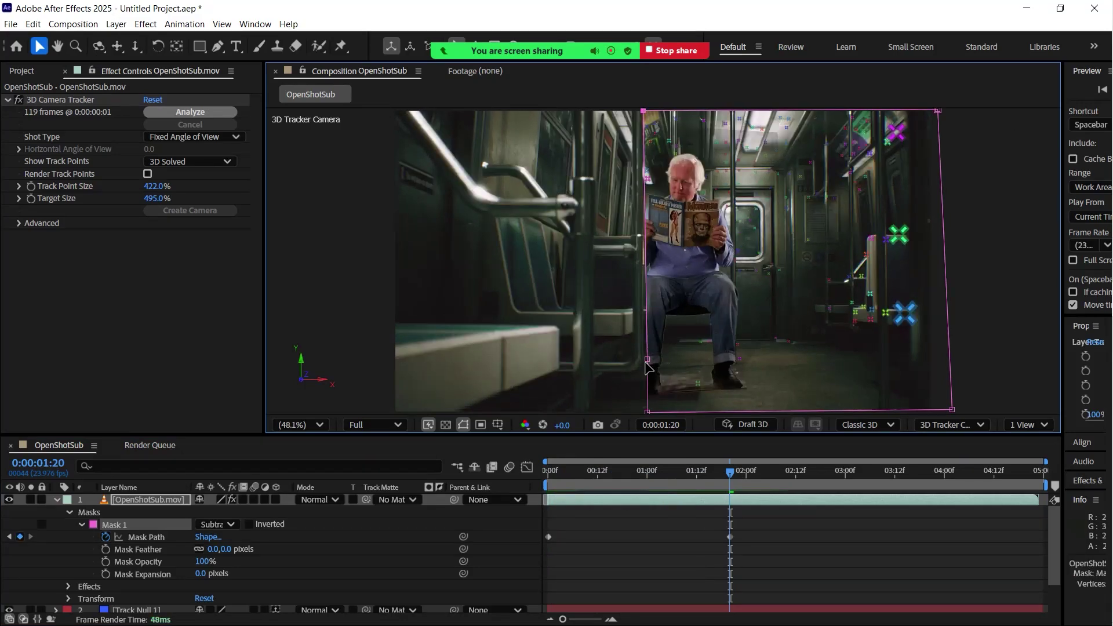
{"action": "left_click_drag", "start_coordinate": [646, 359], "coordinate": [642, 399]}
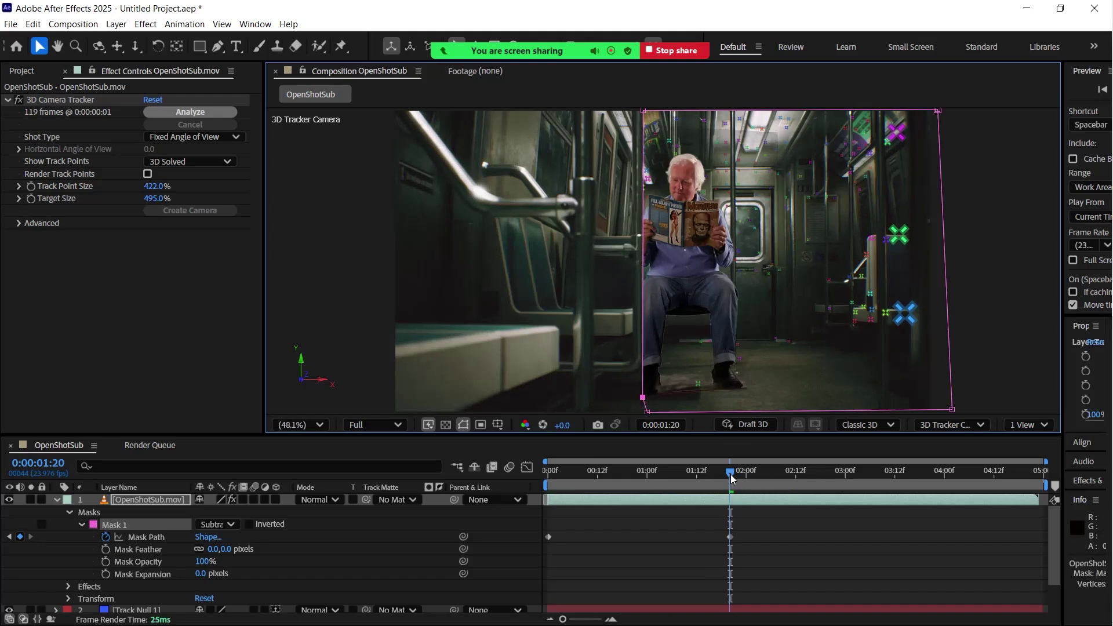
Step: At 0:00:02:19, move Mask 1's upper-left corner and lower left-edge vertex left to line up with the seat's pole
{"action": "left_click_drag", "start_coordinate": [730, 472], "coordinate": [826, 489]}
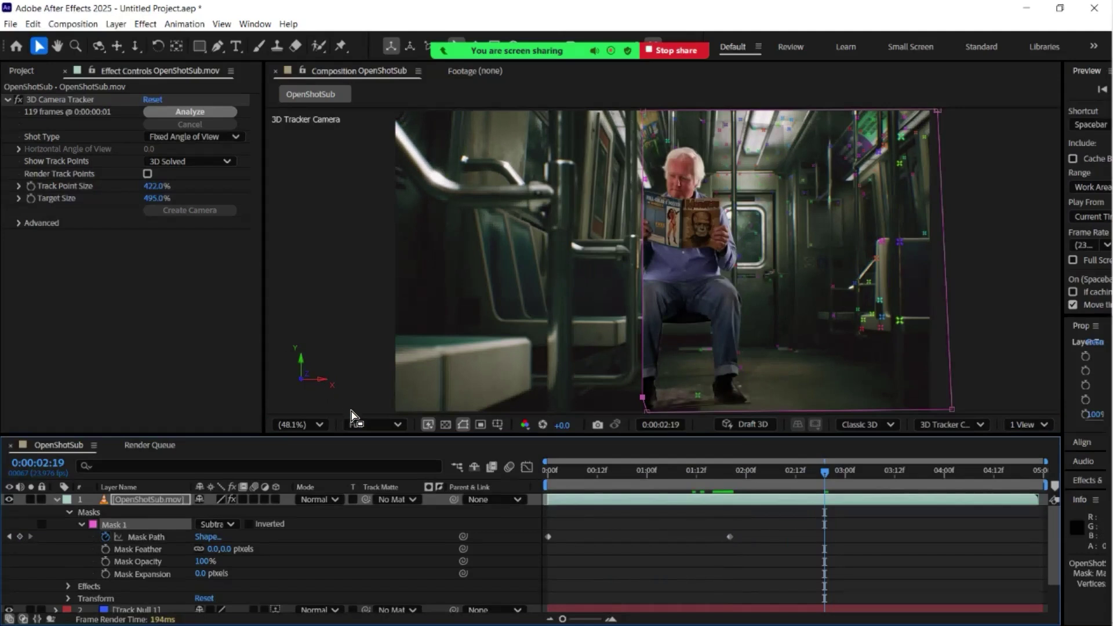
{"action": "left_click", "coordinate": [314, 422]}
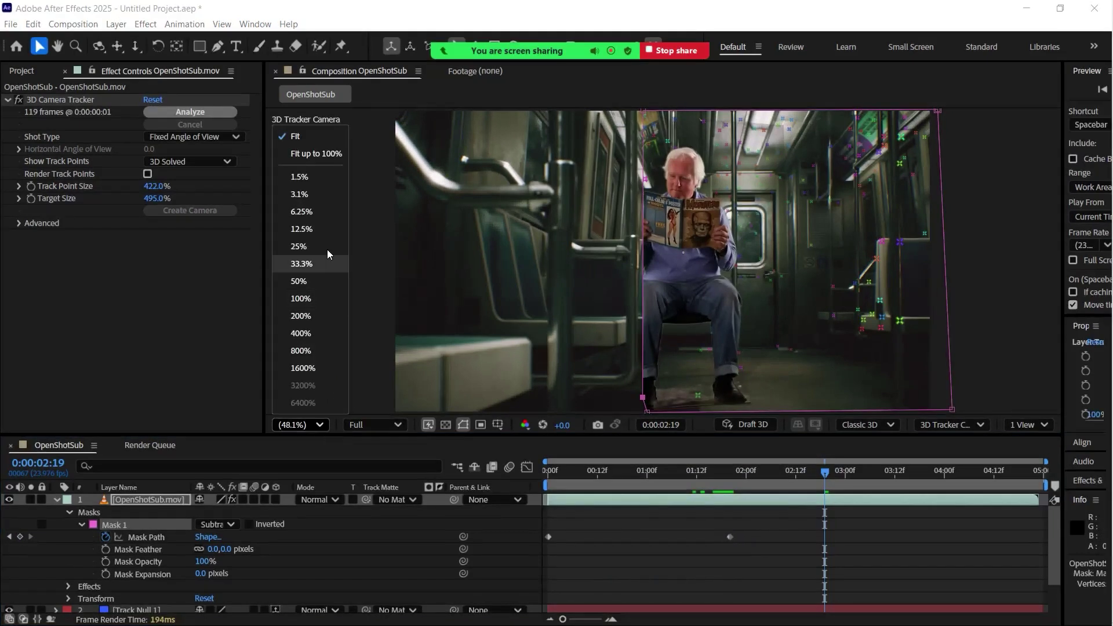
{"action": "left_click", "coordinate": [300, 282]}
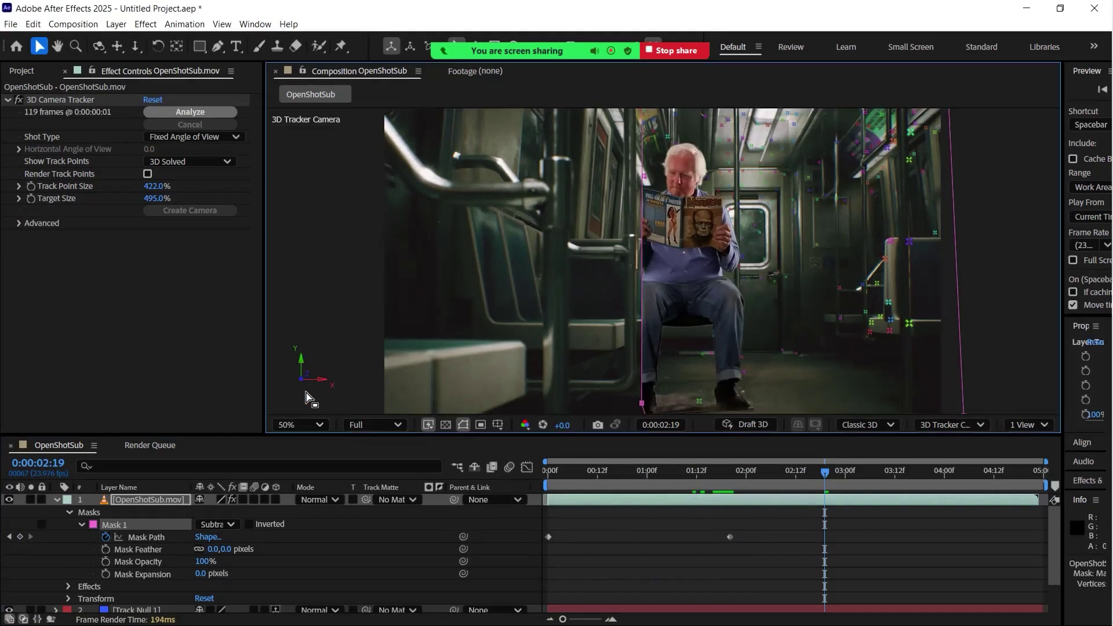
{"action": "left_click", "coordinate": [320, 425]}
{"action": "left_click", "coordinate": [299, 264]}
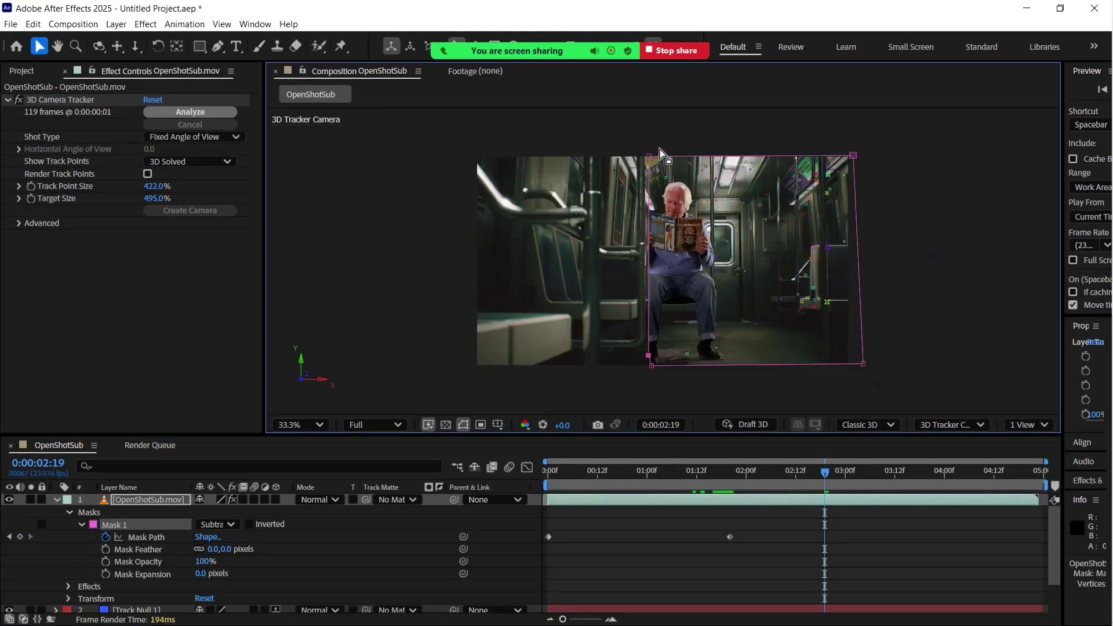
{"action": "left_click_drag", "start_coordinate": [648, 152], "coordinate": [644, 153]}
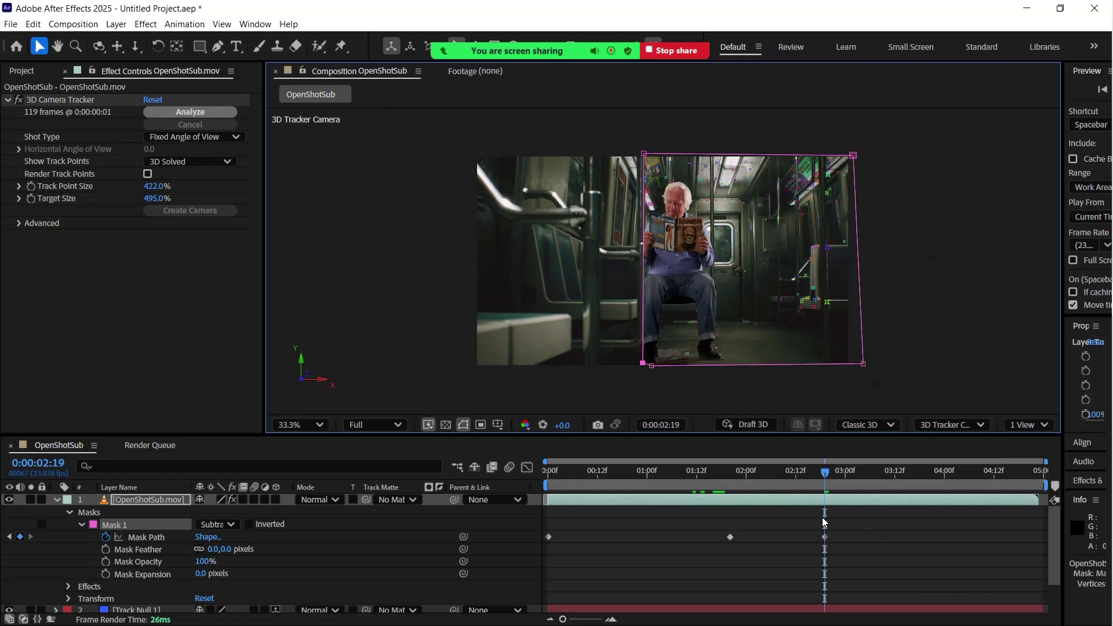
Step: Adjust Mask 1's path at two more points in the rest of the clip to follow the pole, and scrub through the composite
{"action": "left_click_drag", "start_coordinate": [814, 476], "coordinate": [893, 469]}
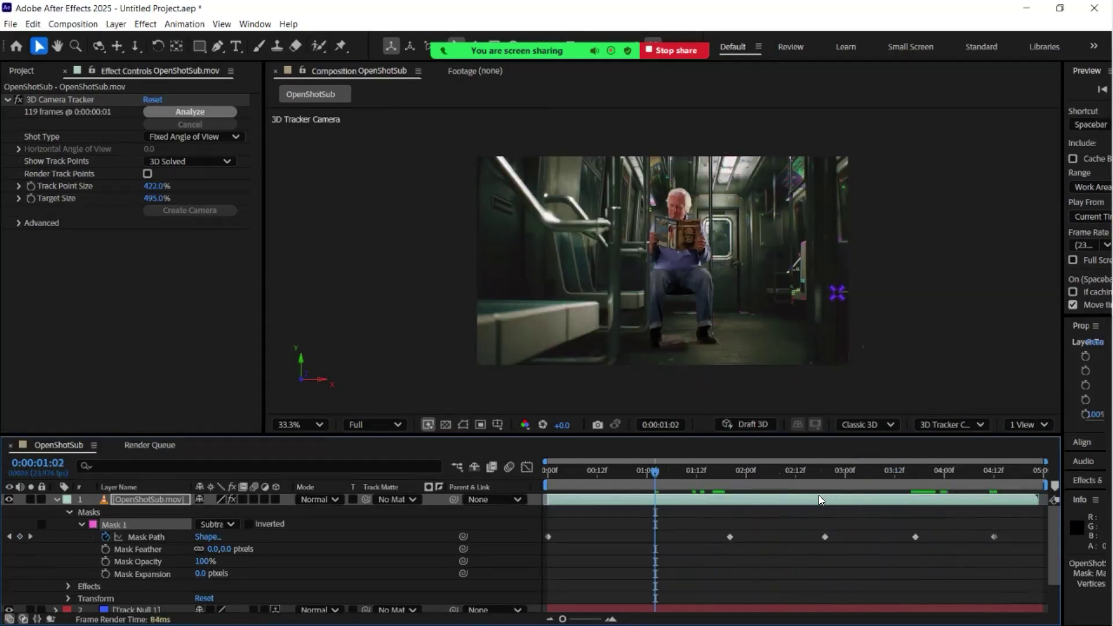
{"action": "left_click_drag", "start_coordinate": [598, 476], "coordinate": [638, 492]}
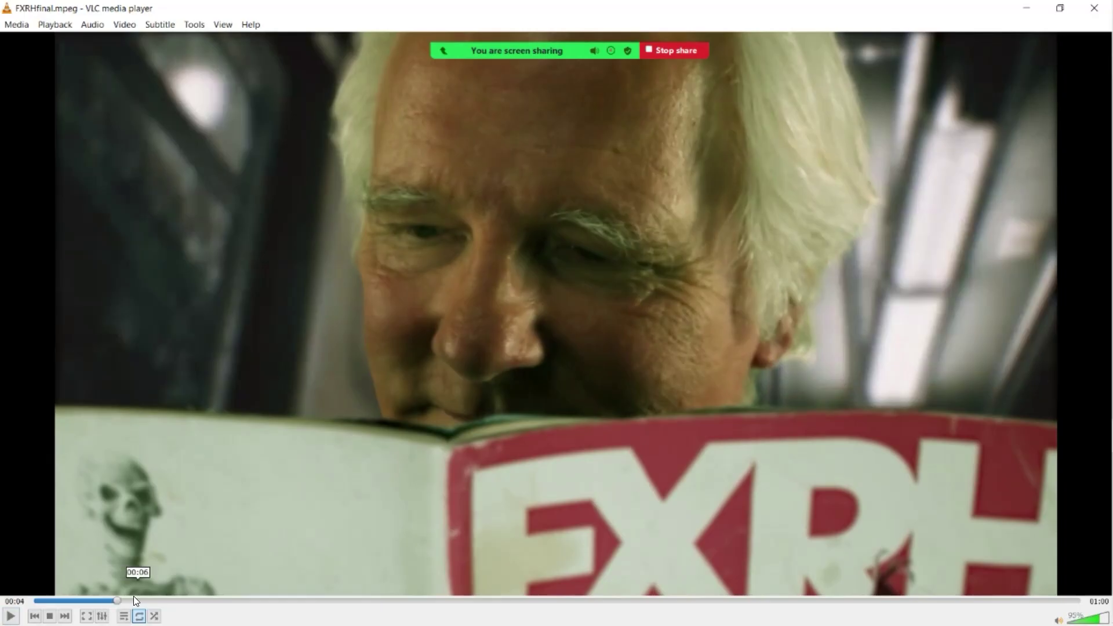
Step: In VLC, scrub back through FXRHfinal.mpeg to review the finished subway shot from its start
{"action": "left_click_drag", "start_coordinate": [112, 596], "coordinate": [69, 600]}
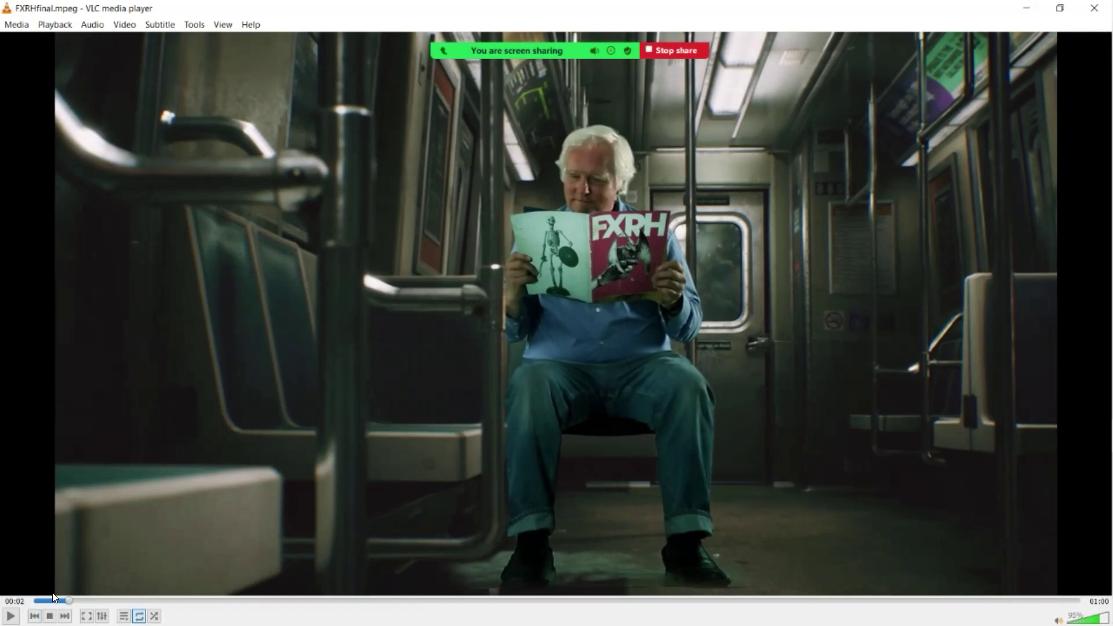
{"action": "left_click_drag", "start_coordinate": [66, 597], "coordinate": [23, 592]}
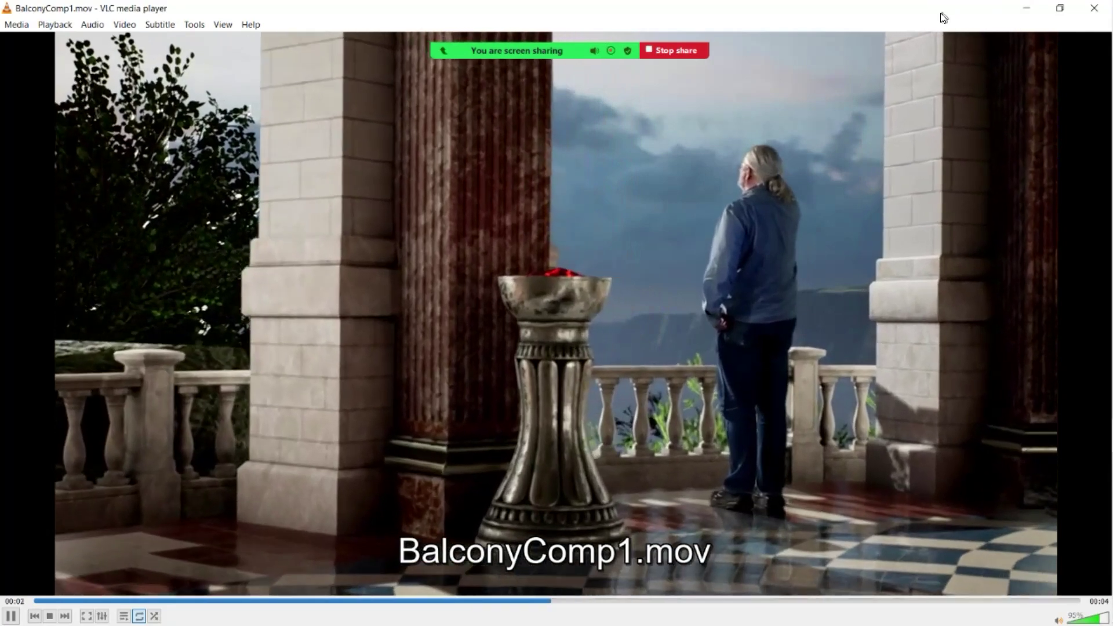
Step: Watch BalconyComp1.mov in VLC and pause it near the end to examine the man composited on the balcony
{"action": "left_click_drag", "start_coordinate": [940, 11], "coordinate": [955, 149]}
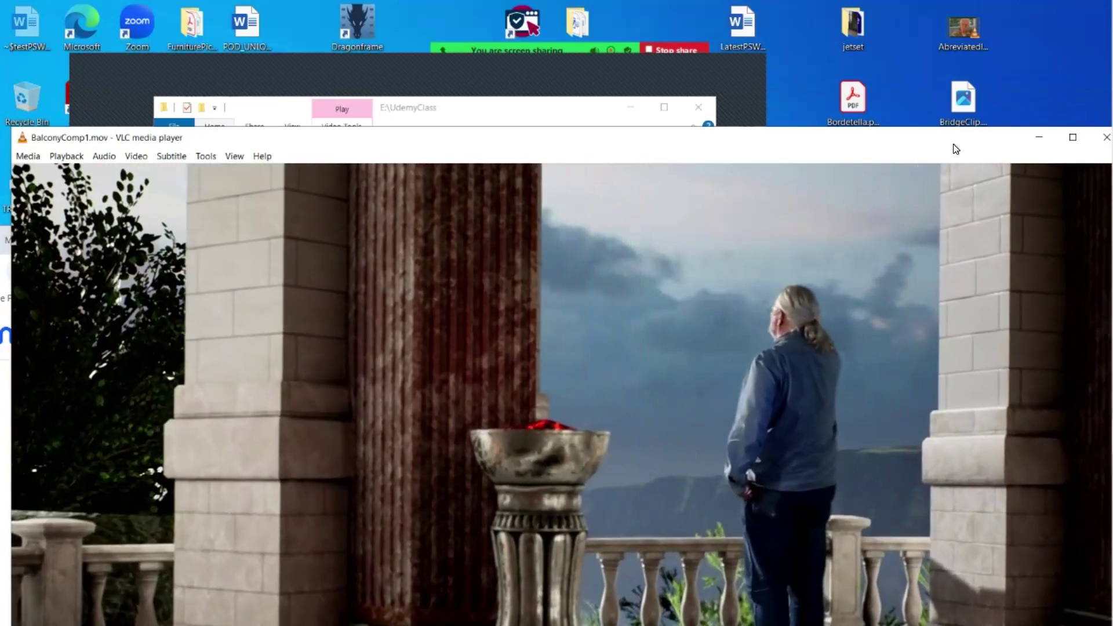
{"action": "left_click_drag", "start_coordinate": [956, 146], "coordinate": [963, 103]}
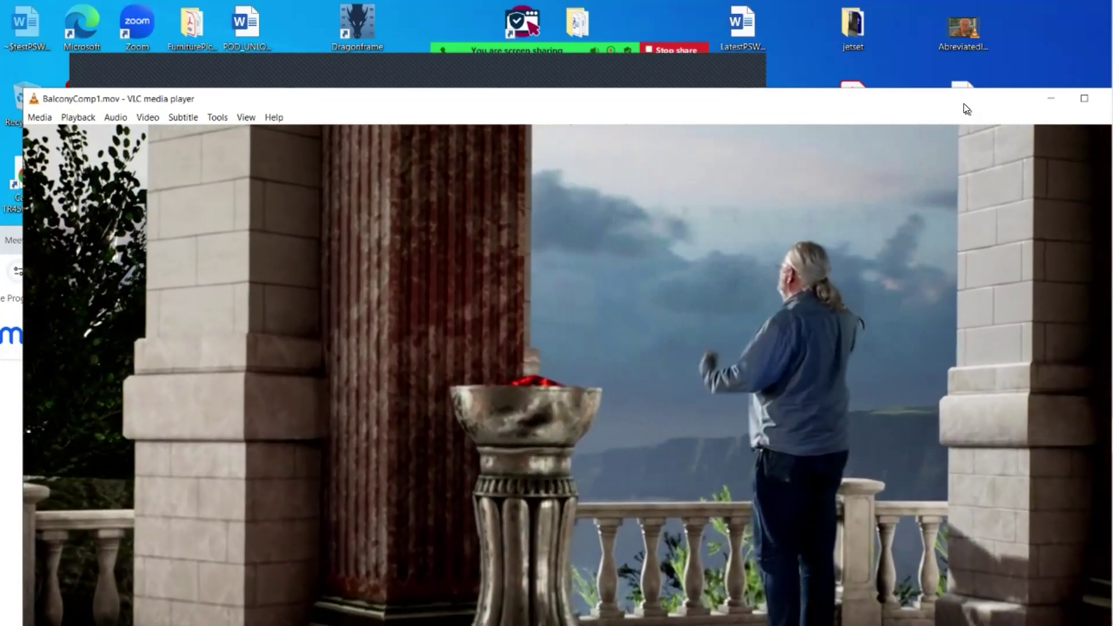
{"action": "left_click_drag", "start_coordinate": [963, 103], "coordinate": [310, 1]}
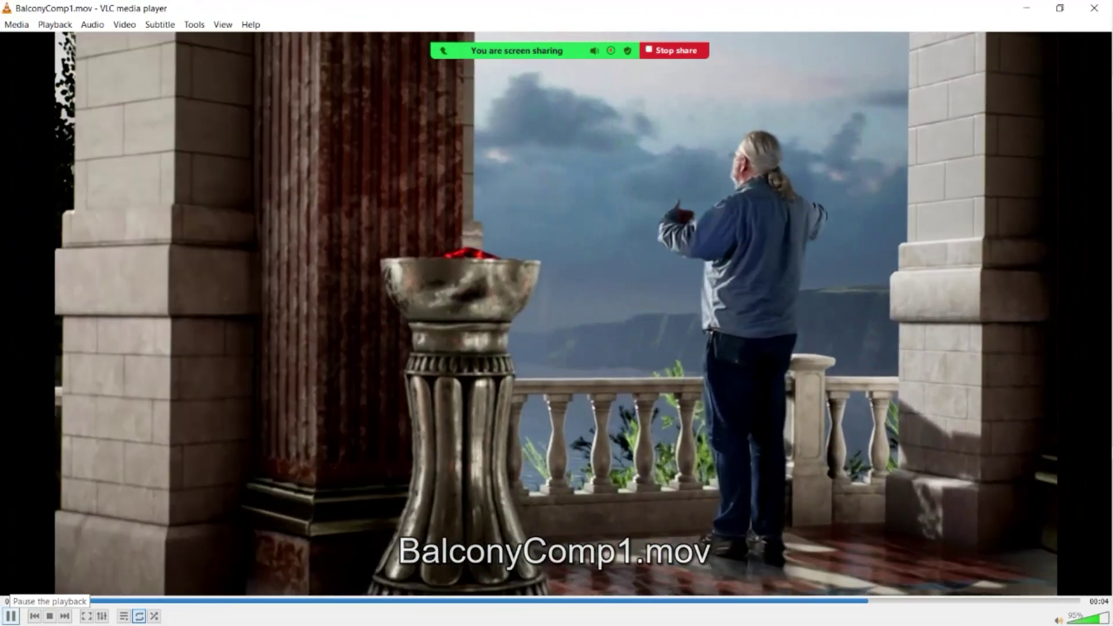
{"action": "left_click", "coordinate": [11, 615]}
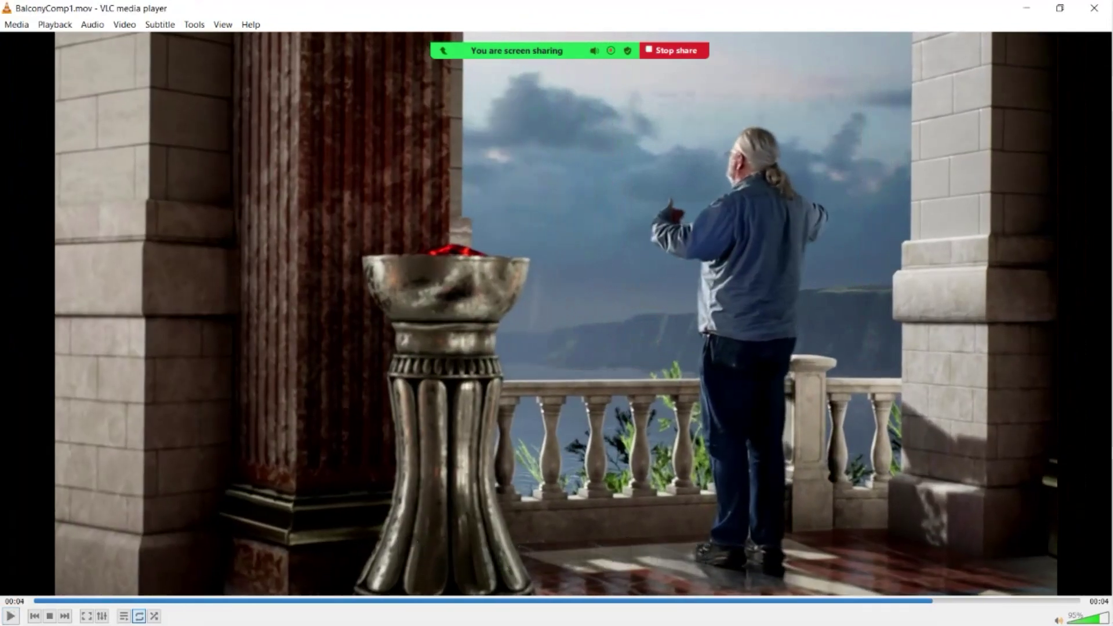